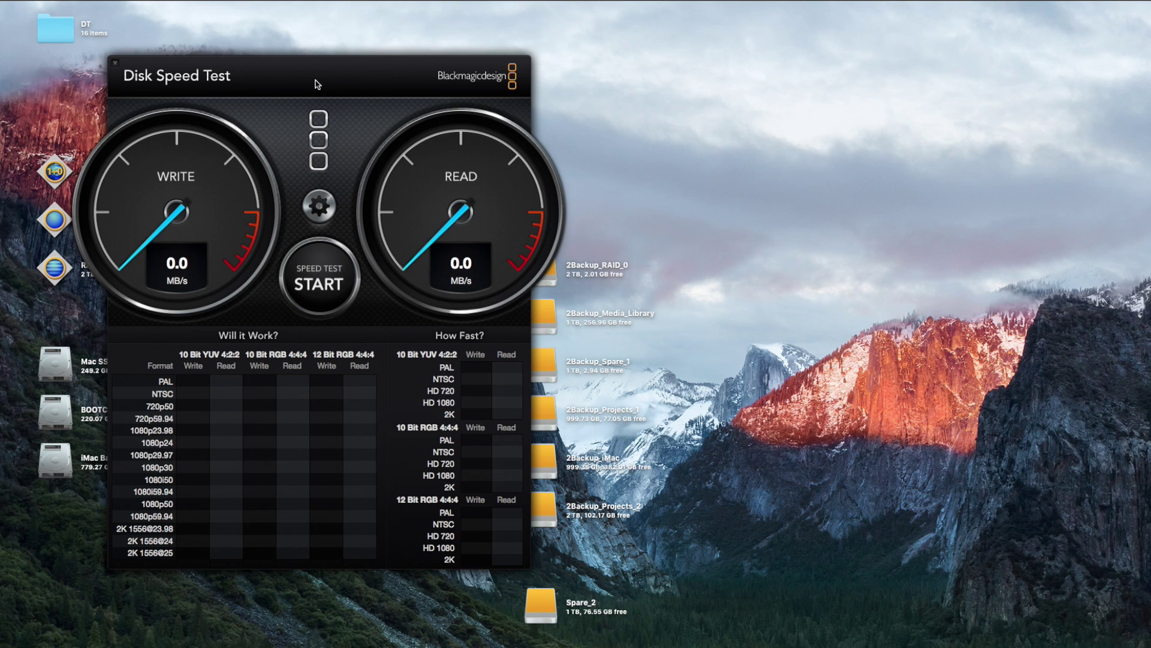
# - Hide the Disk Speed Test window and drag the RAID_0 drive icon to the desktop's upper right
pyautogui.moveTo(317, 84); pyautogui.dragTo(911, 137)
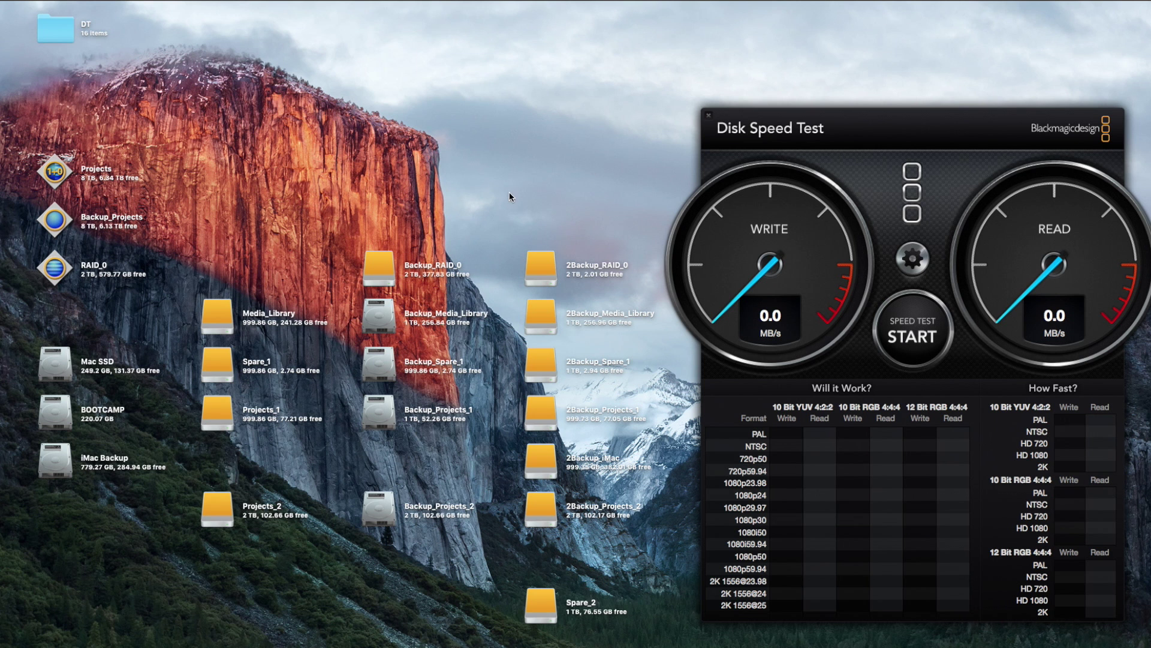
pyautogui.moveTo(928, 127); pyautogui.dragTo(357, 114)
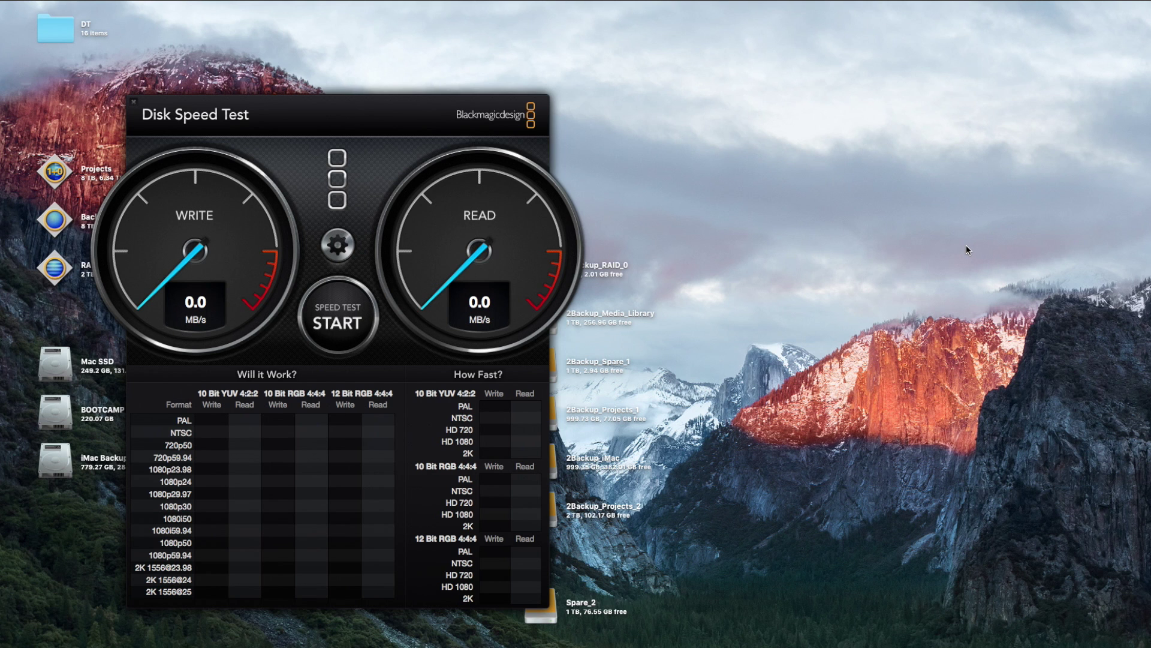
pyautogui.press('super+q')
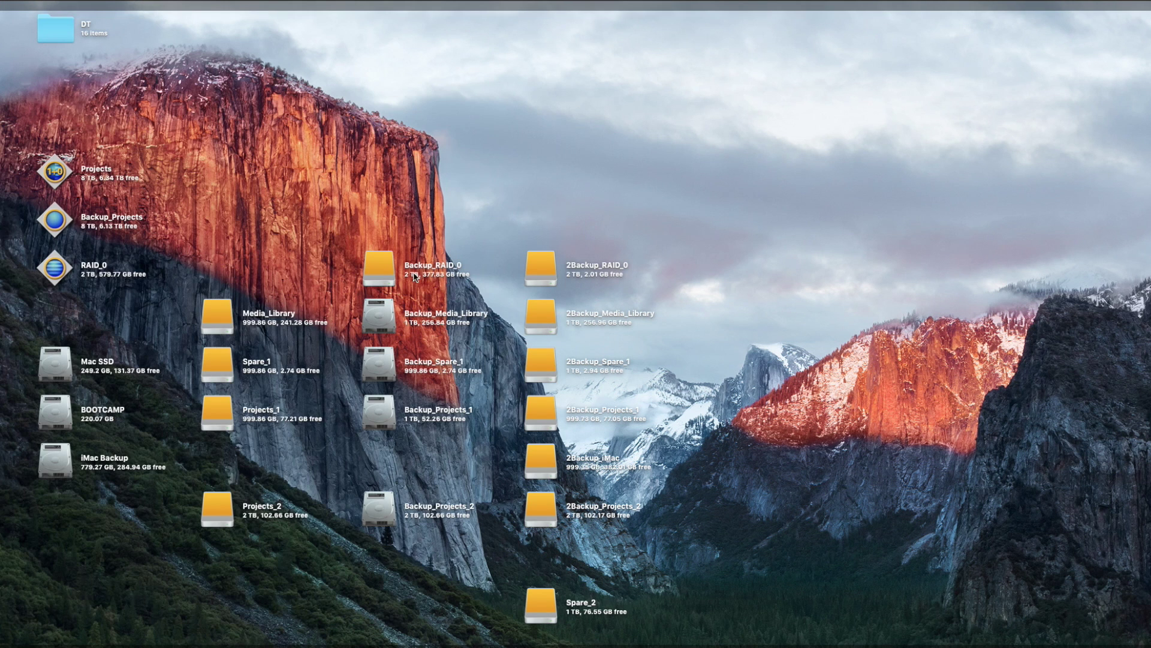
pyautogui.moveTo(50, 269); pyautogui.dragTo(859, 172)
pyautogui.click(918, 141)
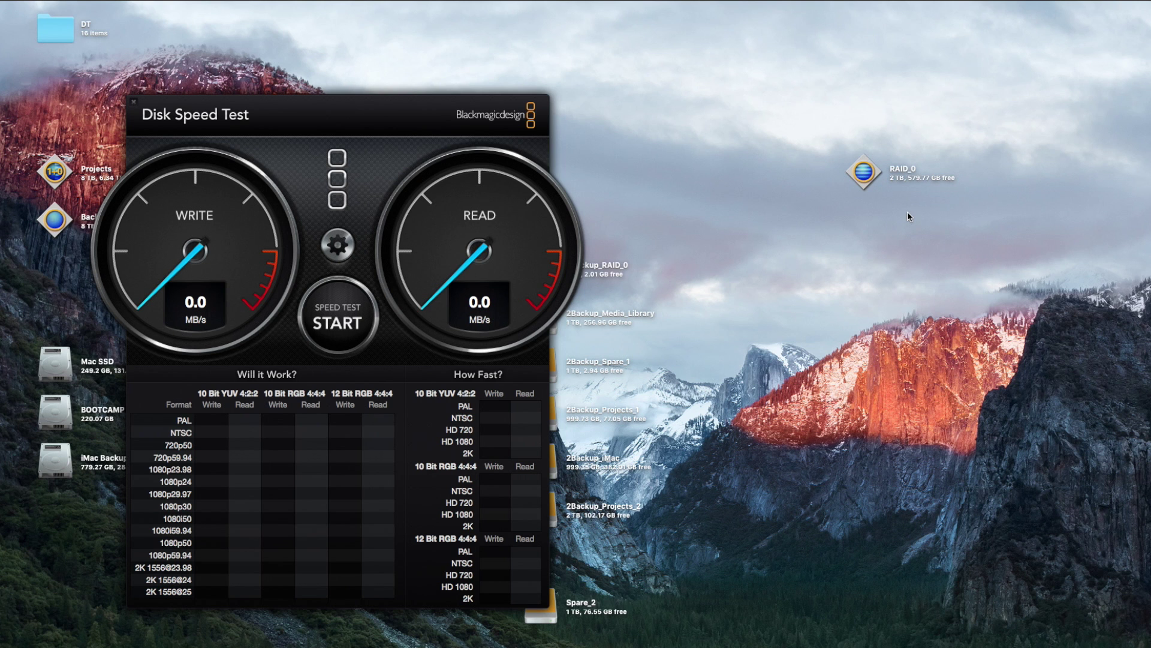
pyautogui.moveTo(413, 126); pyautogui.dragTo(468, 105)
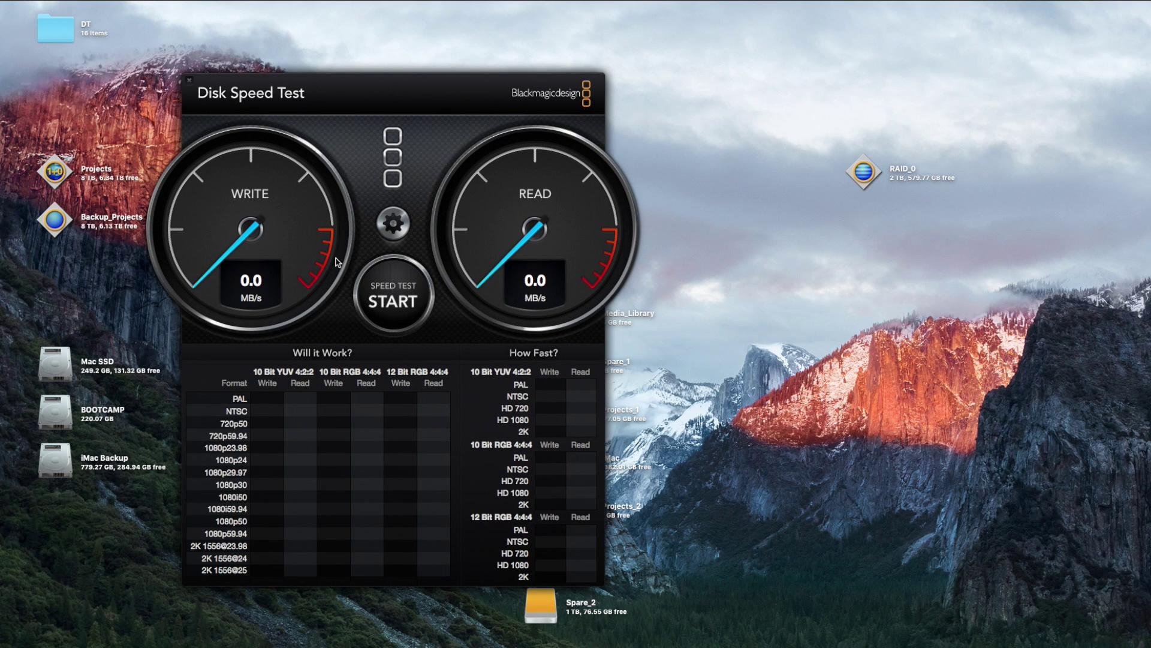
# - Choose the 1 GB stress size, then pick RAID_0 from the sidebar as the target drive
pyautogui.click(390, 227)
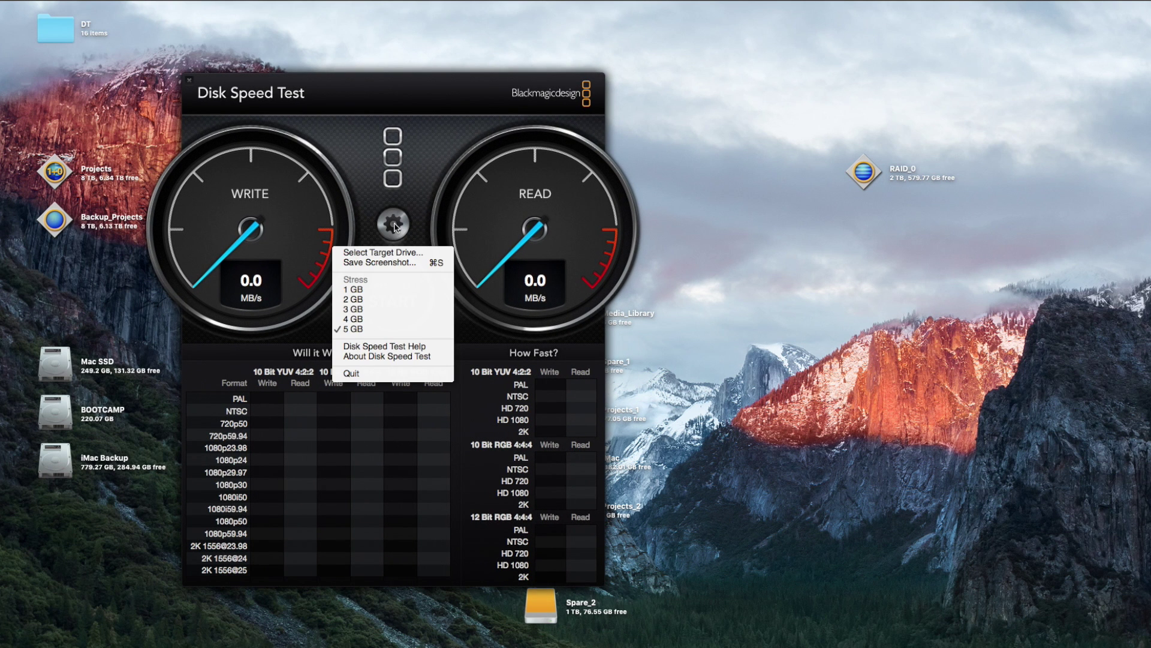
pyautogui.click(393, 225)
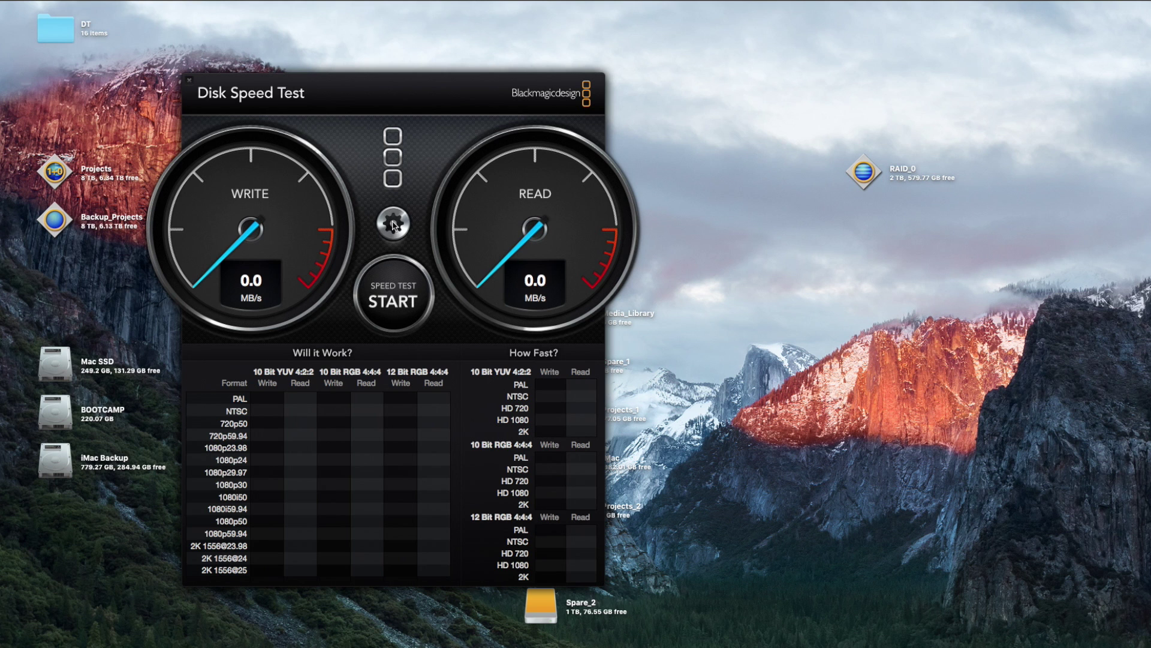
pyautogui.click(392, 225)
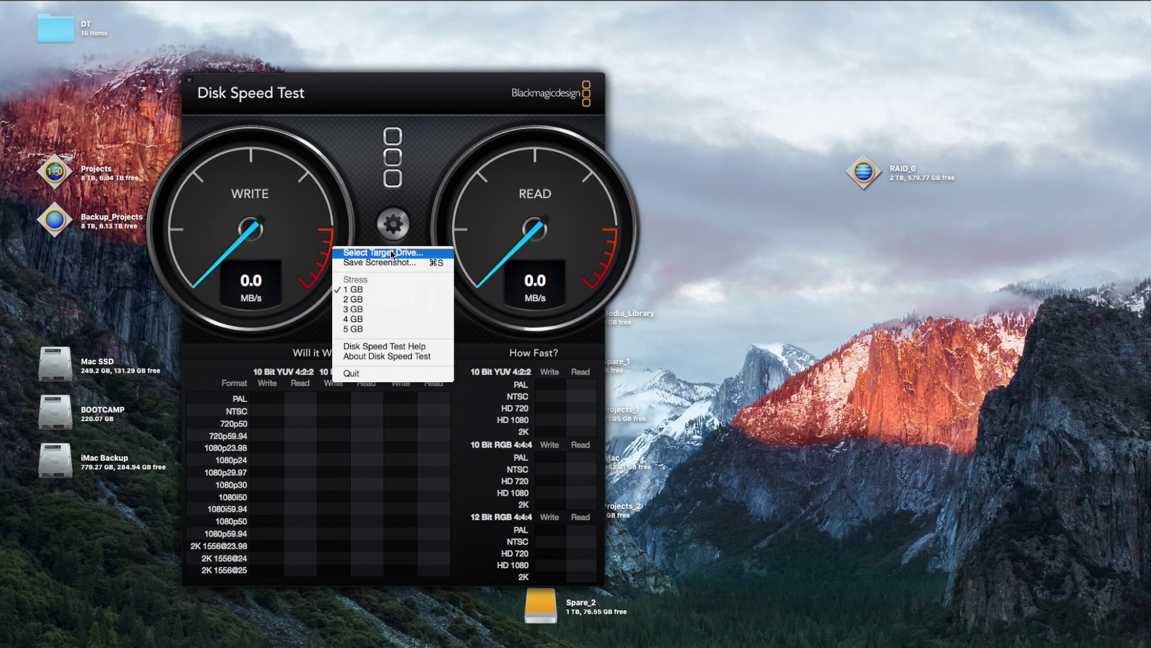
pyautogui.click(390, 253)
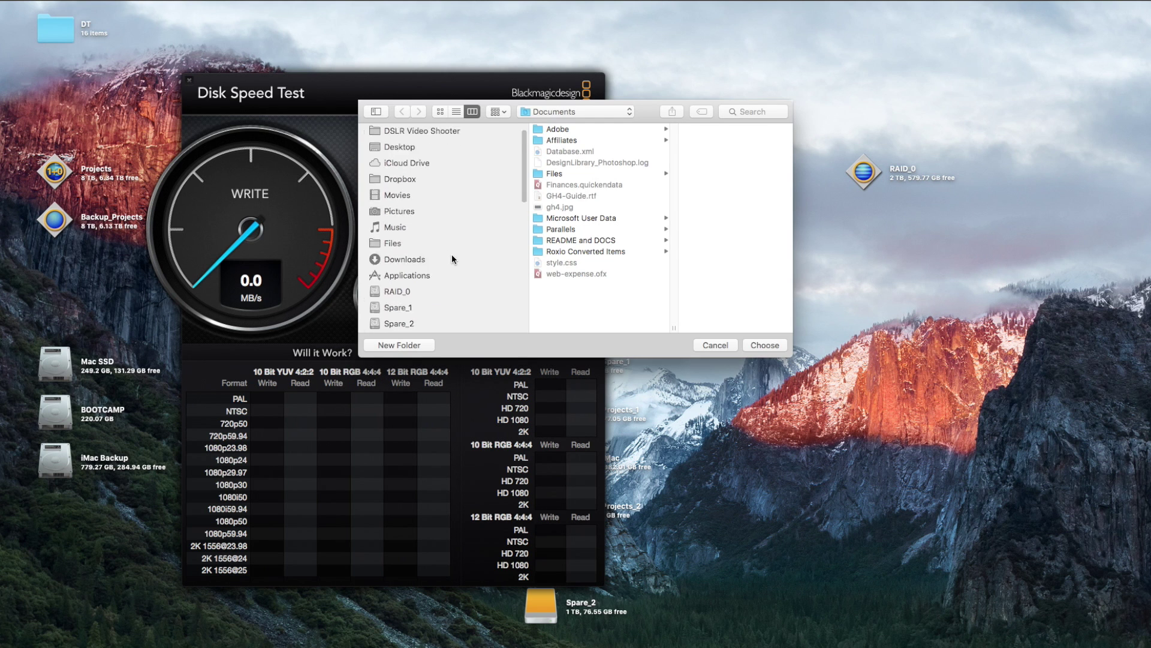
pyautogui.scroll(-5, 451, 254)
pyautogui.scroll(-3, 451, 257)
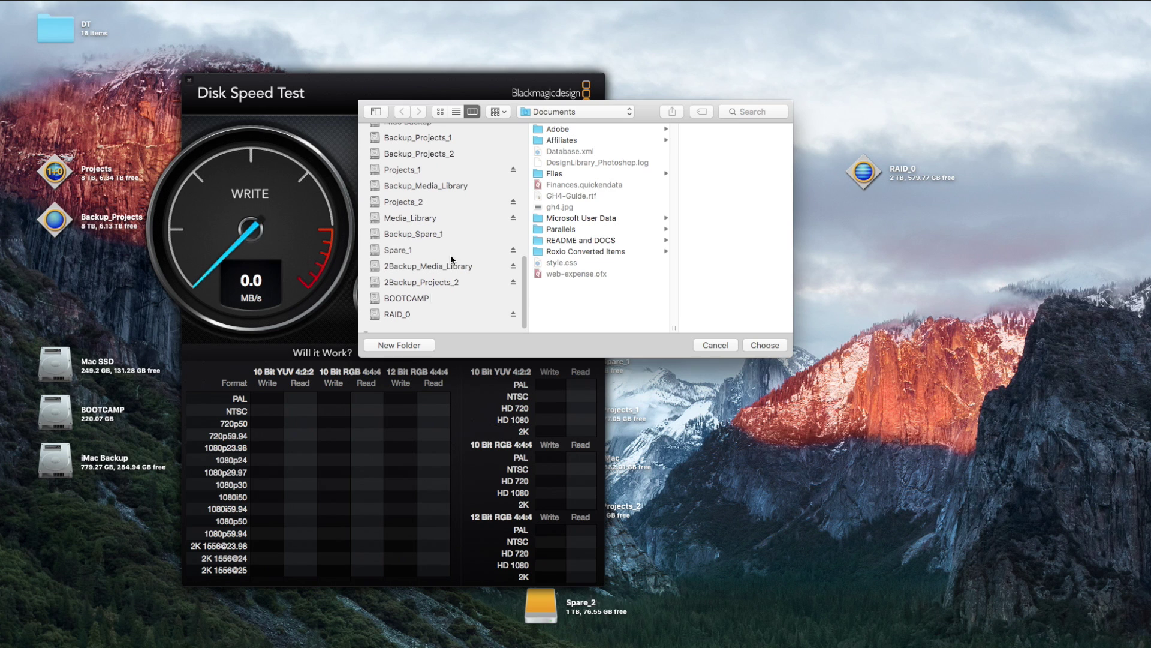
pyautogui.click(498, 310)
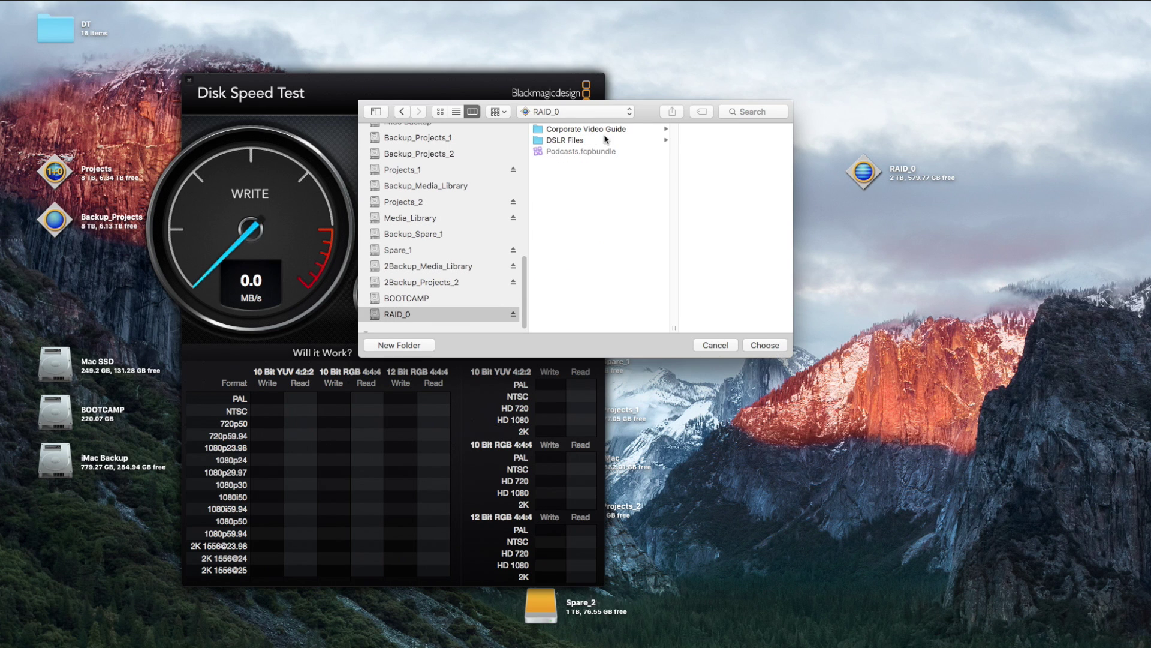
pyautogui.click(768, 346)
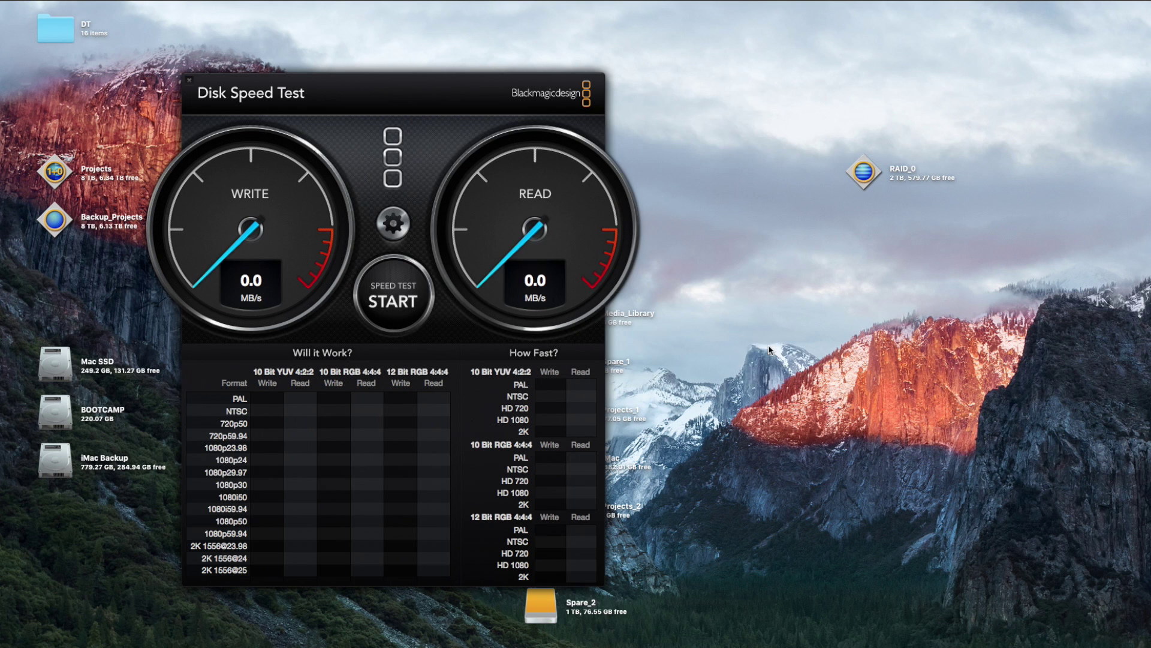
# - Run the RAID_0 speed test until it reads 145.7 MB/s write and 138.3 MB/s read
pyautogui.click(389, 301)
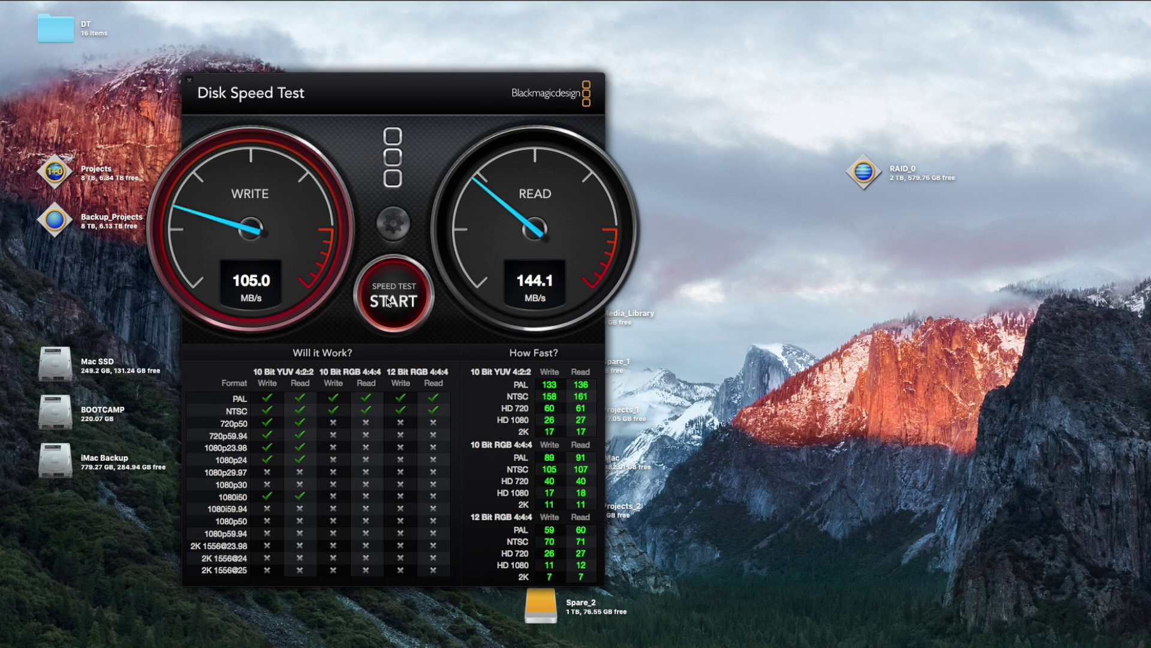
pyautogui.click(388, 301)
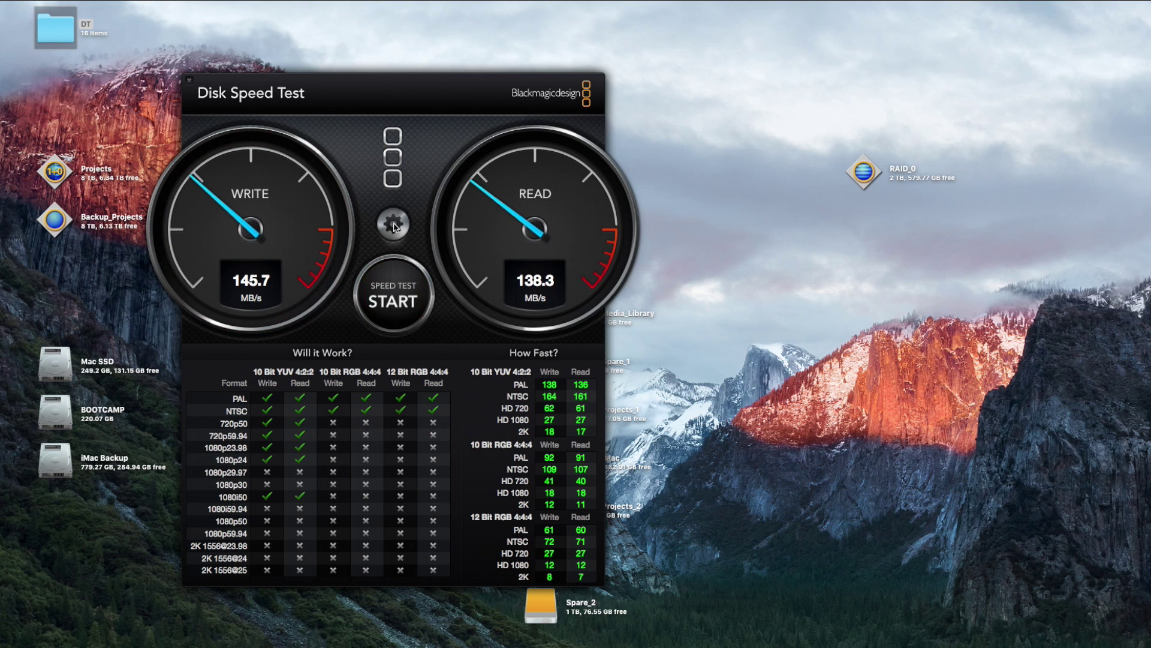
pyautogui.click(394, 226)
# - Choose the Projects drive as target and run the test: 61.2 MB/s write, 125.8 MB/s read
pyautogui.click(389, 251)
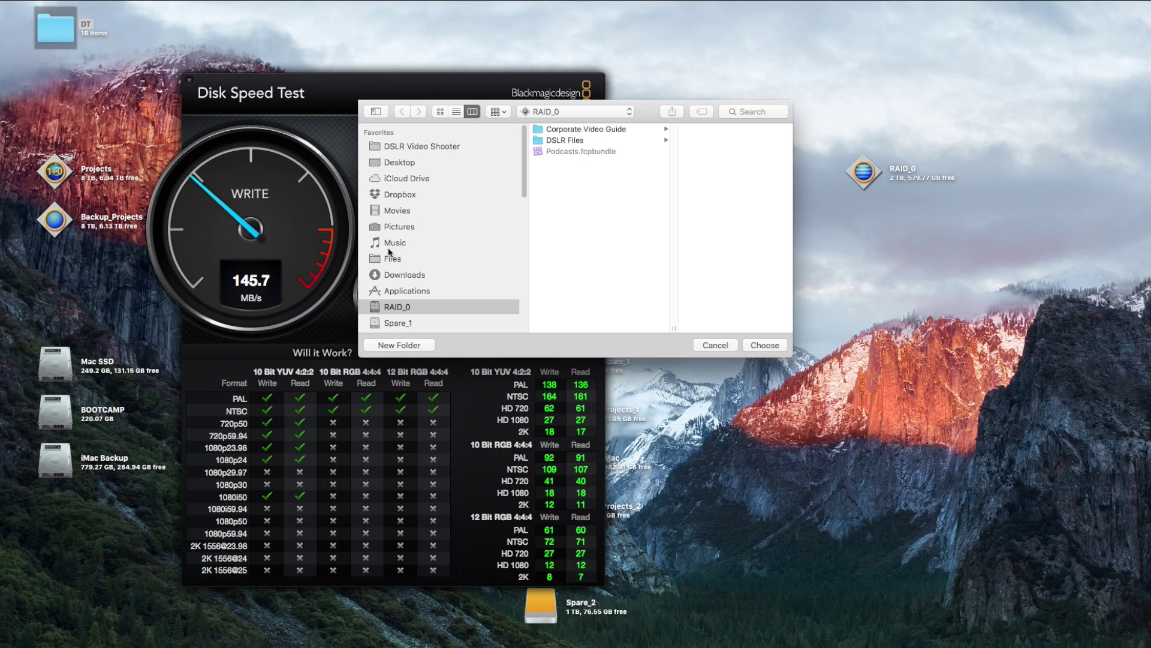
pyautogui.scroll(-2, 437, 312)
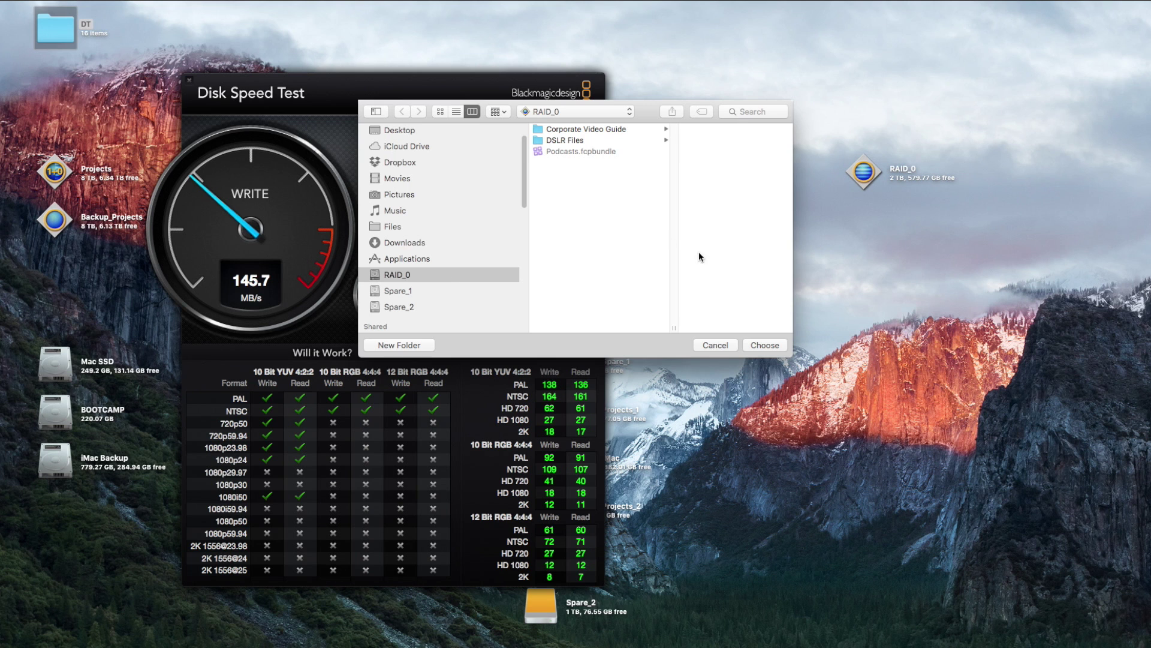
pyautogui.scroll(-3, 448, 277)
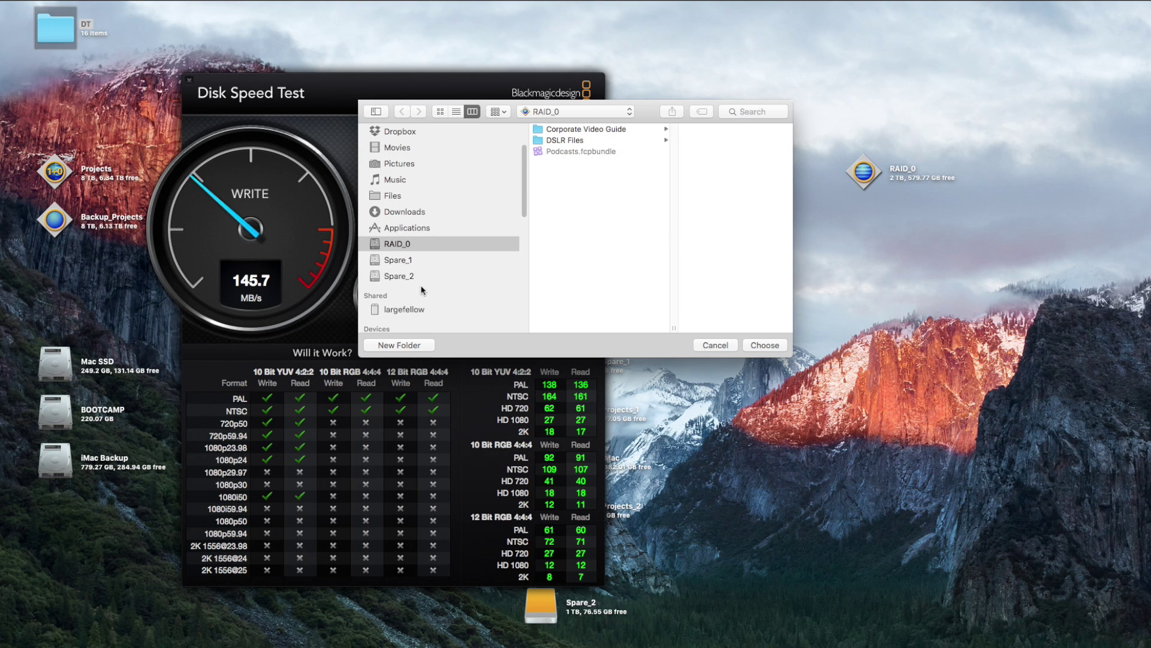
pyautogui.scroll(-4, 424, 294)
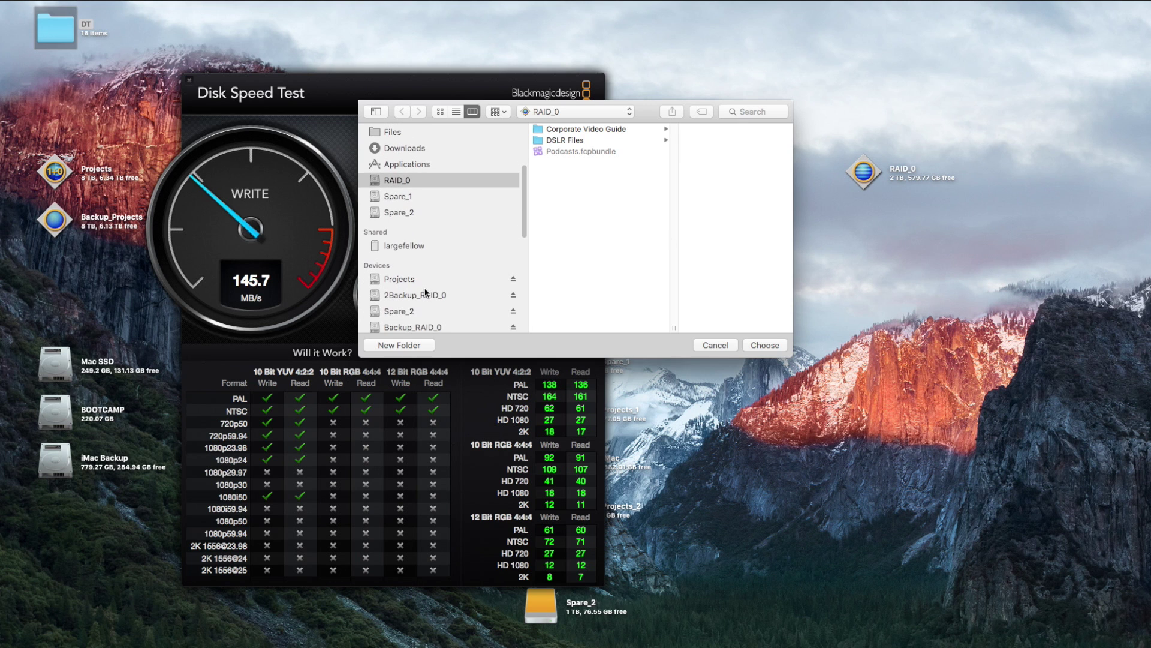
pyautogui.click(427, 280)
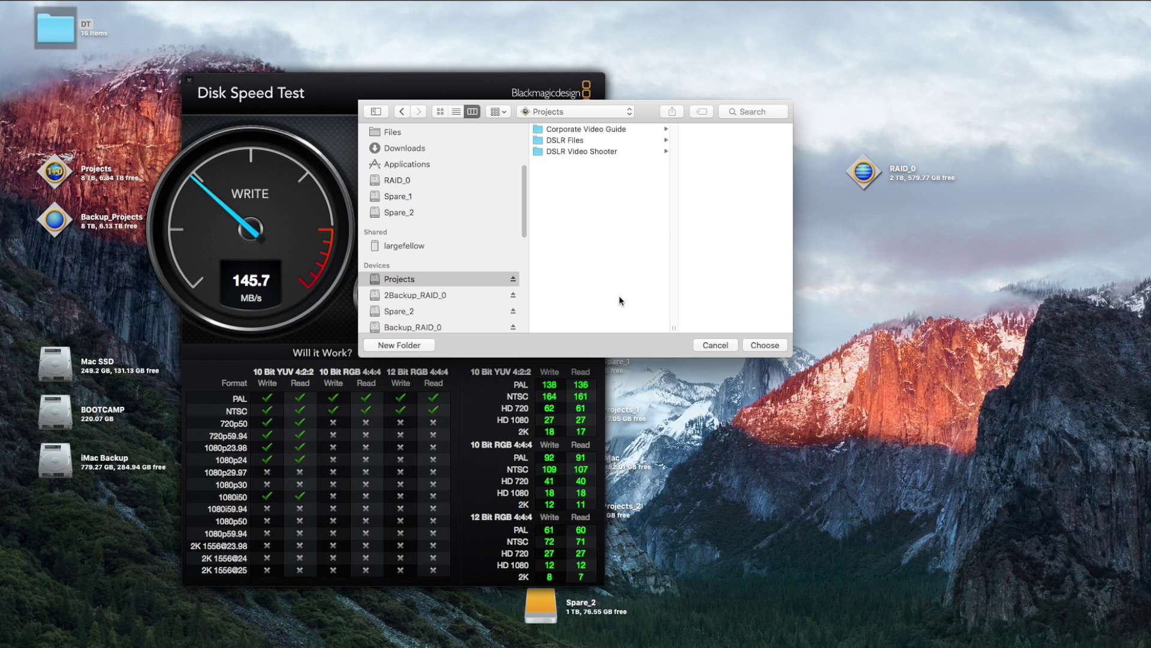
pyautogui.click(764, 345)
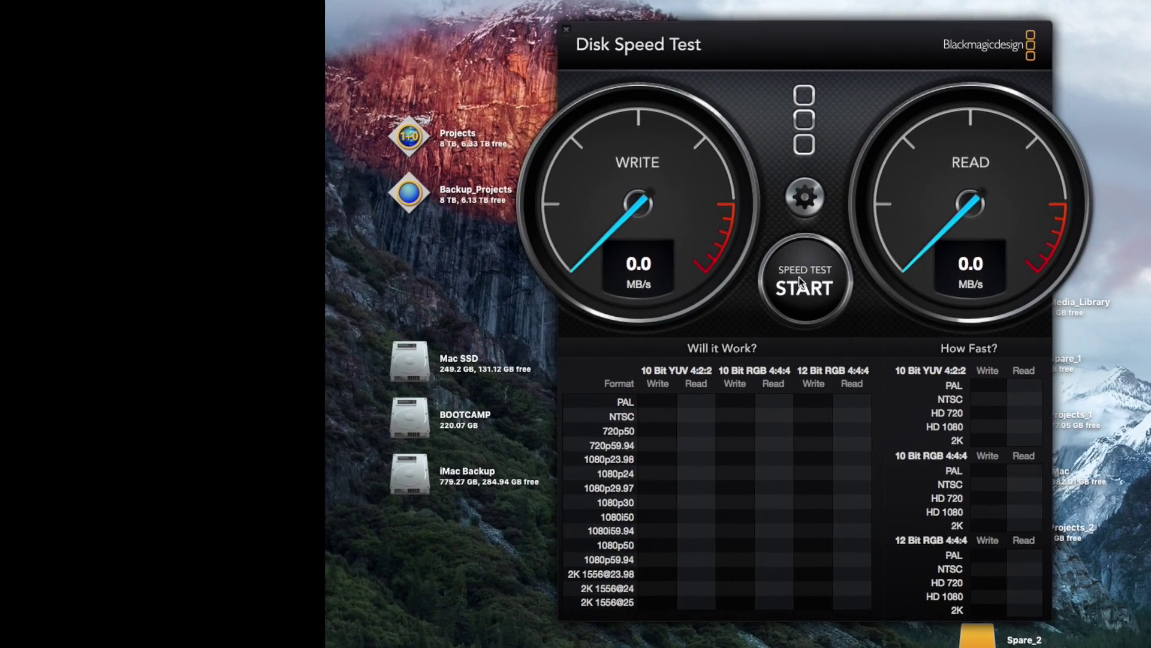
pyautogui.click(659, 288)
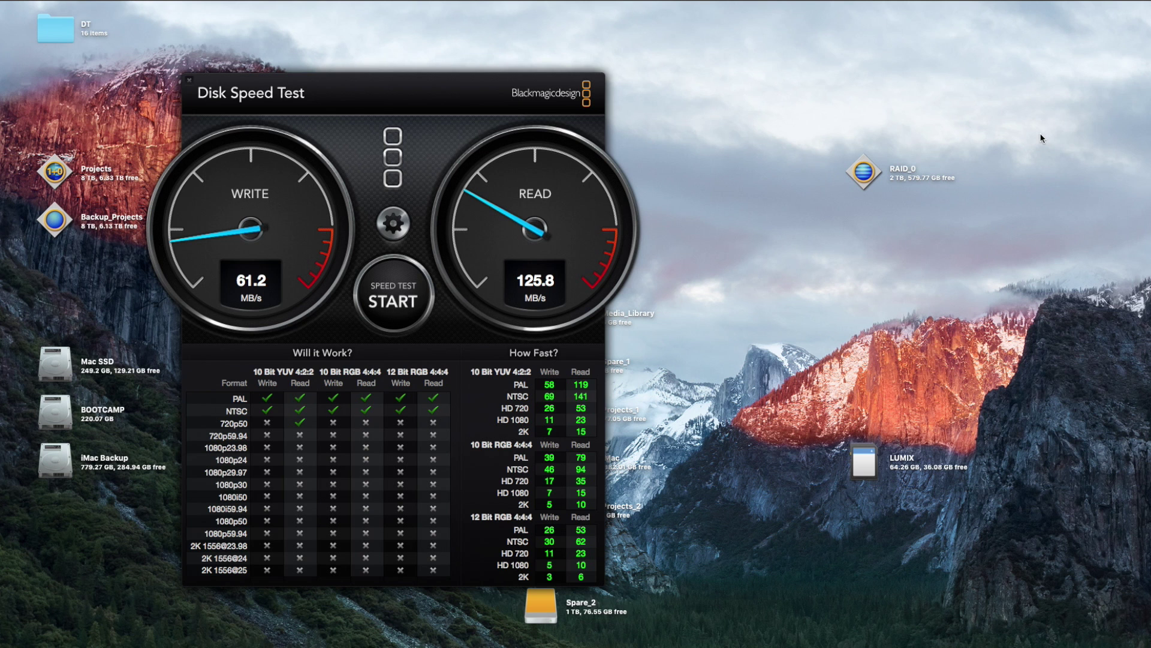
# - Browse the LUMIX card to DCIM > 182_PANA and preview one of the MOV clips
pyautogui.doubleClick(862, 463)
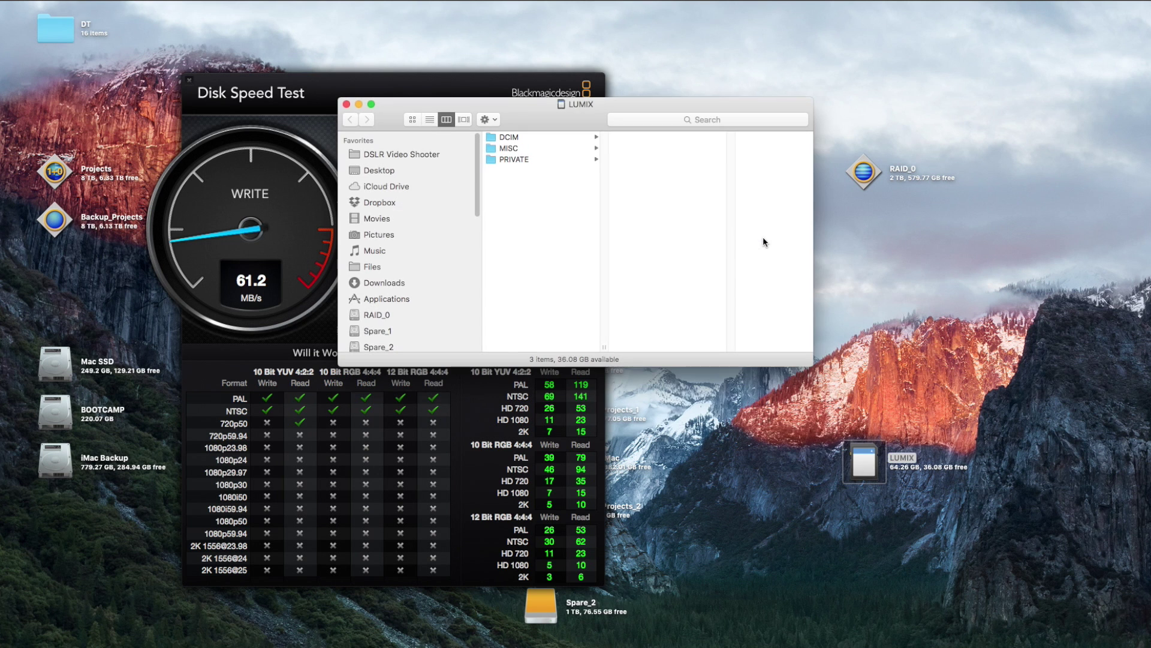
pyautogui.click(519, 139)
pyautogui.click(635, 137)
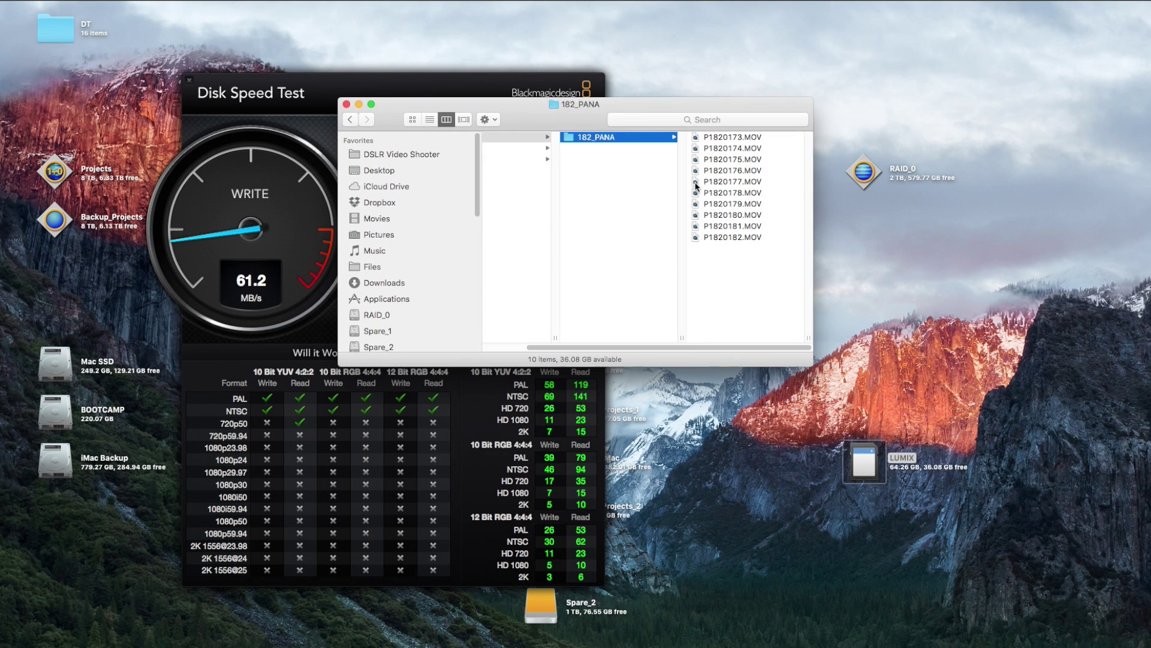
pyautogui.doubleClick(711, 163)
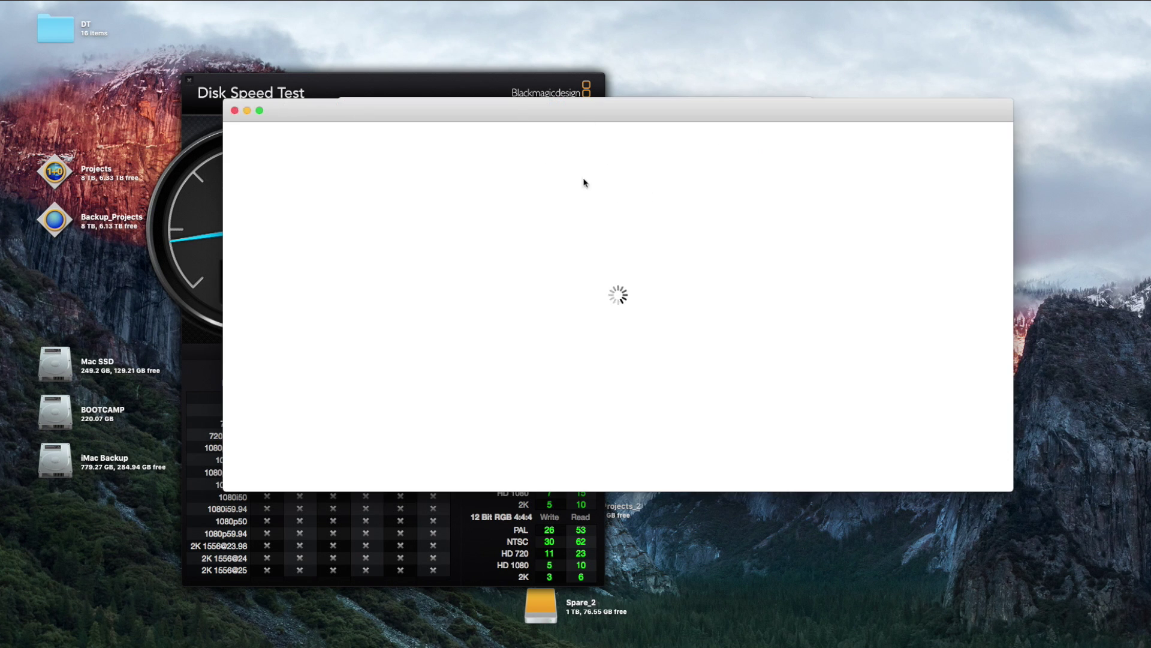
pyautogui.press('super+w')
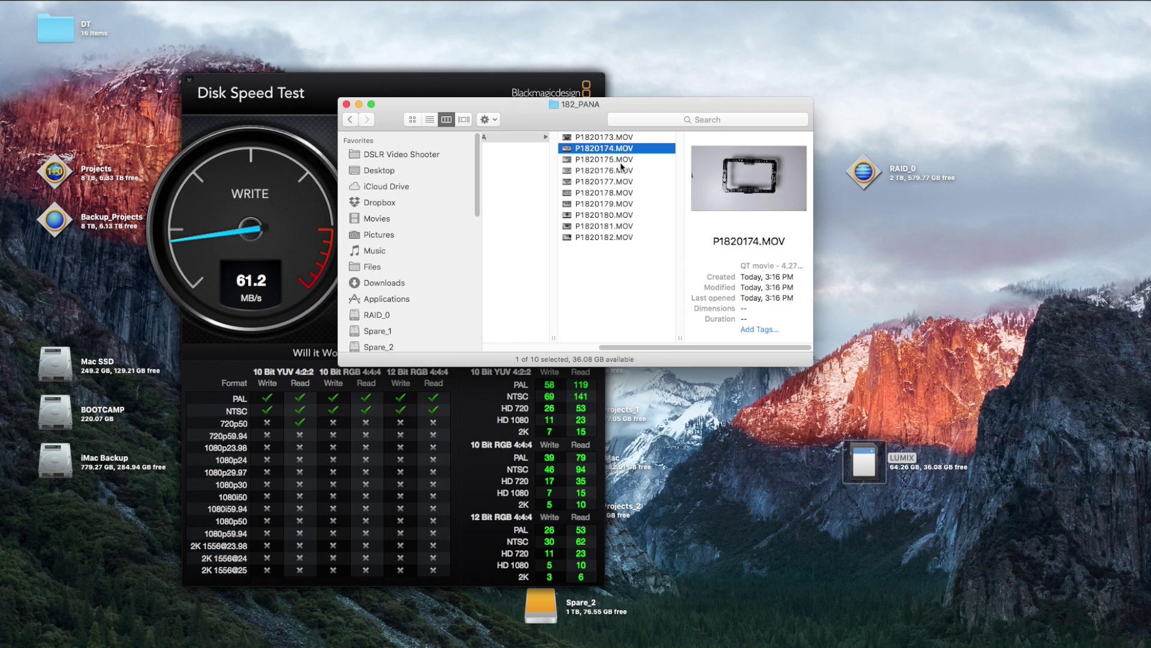
# - Check the info for P1820175.MOV to confirm its size is 1.03 GB
pyautogui.click(622, 161)
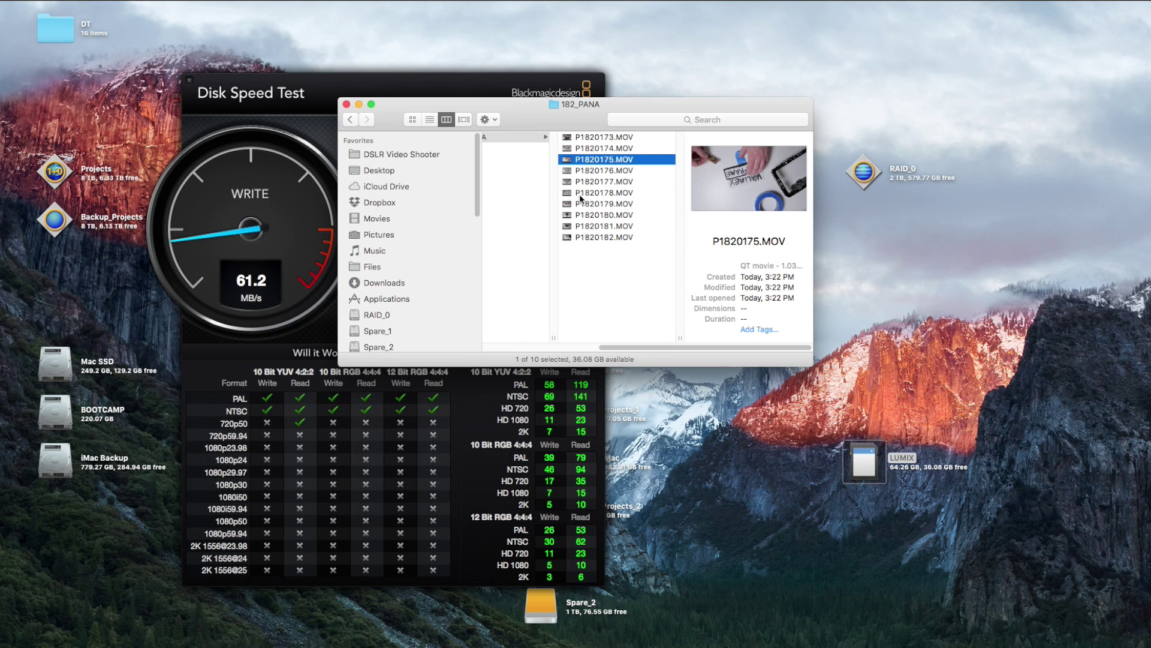
pyautogui.press('super+i')
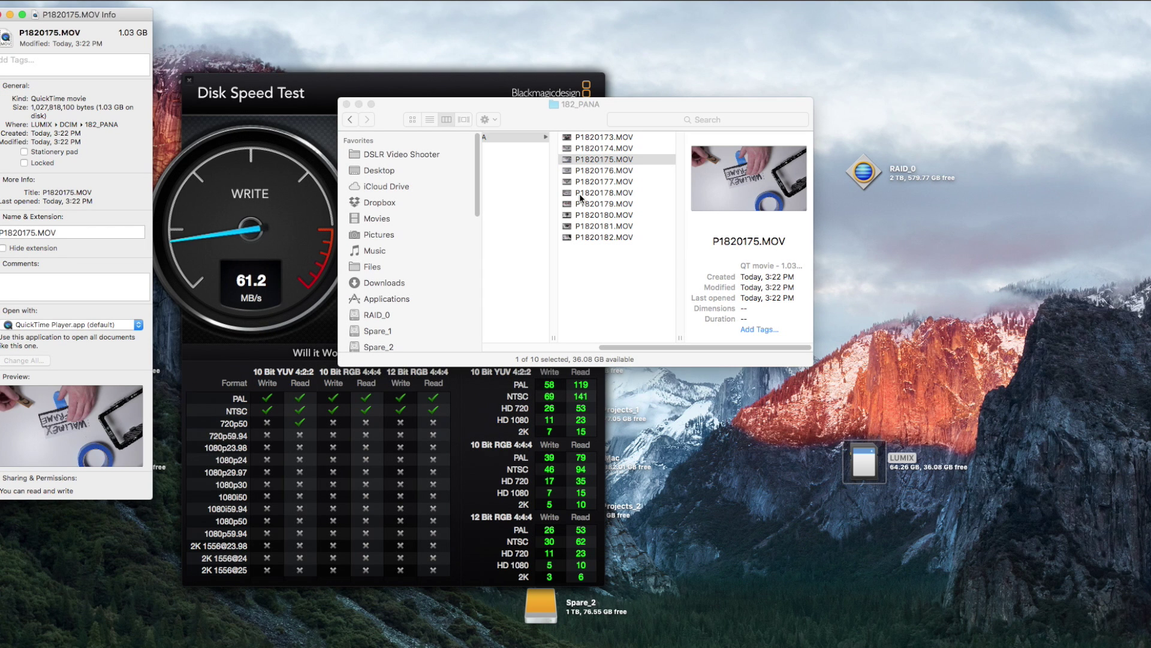
pyautogui.press('super+w')
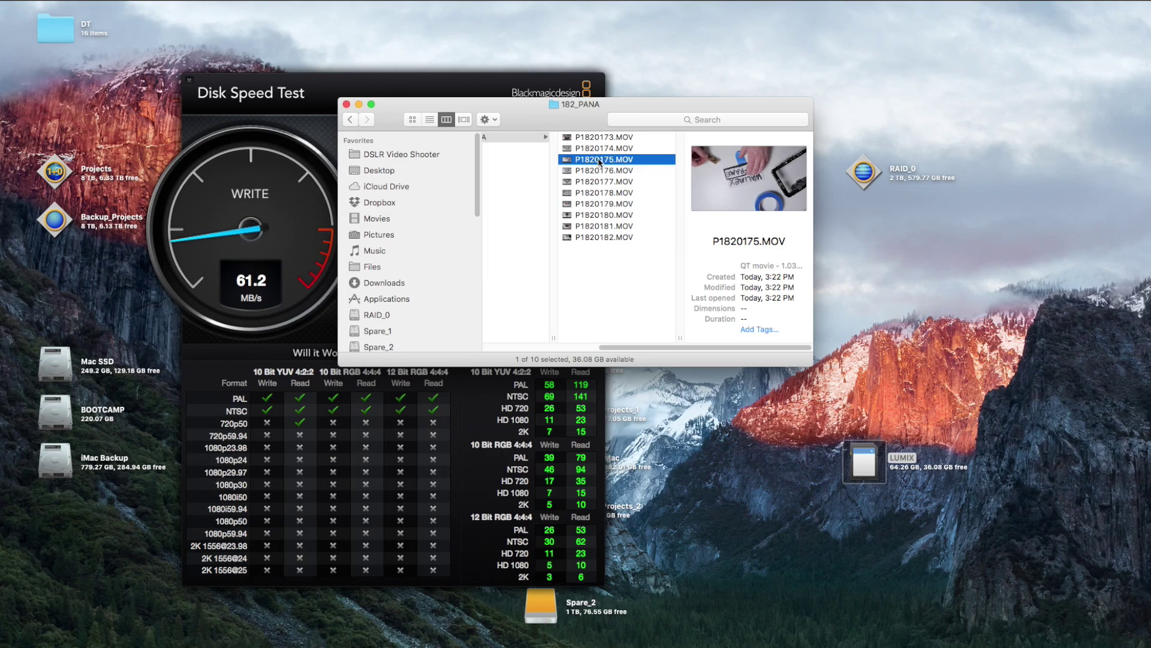
# - Drag P1820175.MOV from the 182_PANA column onto the desktop to copy the 1.03 GB clip
pyautogui.moveTo(598, 161); pyautogui.dragTo(1048, 127)
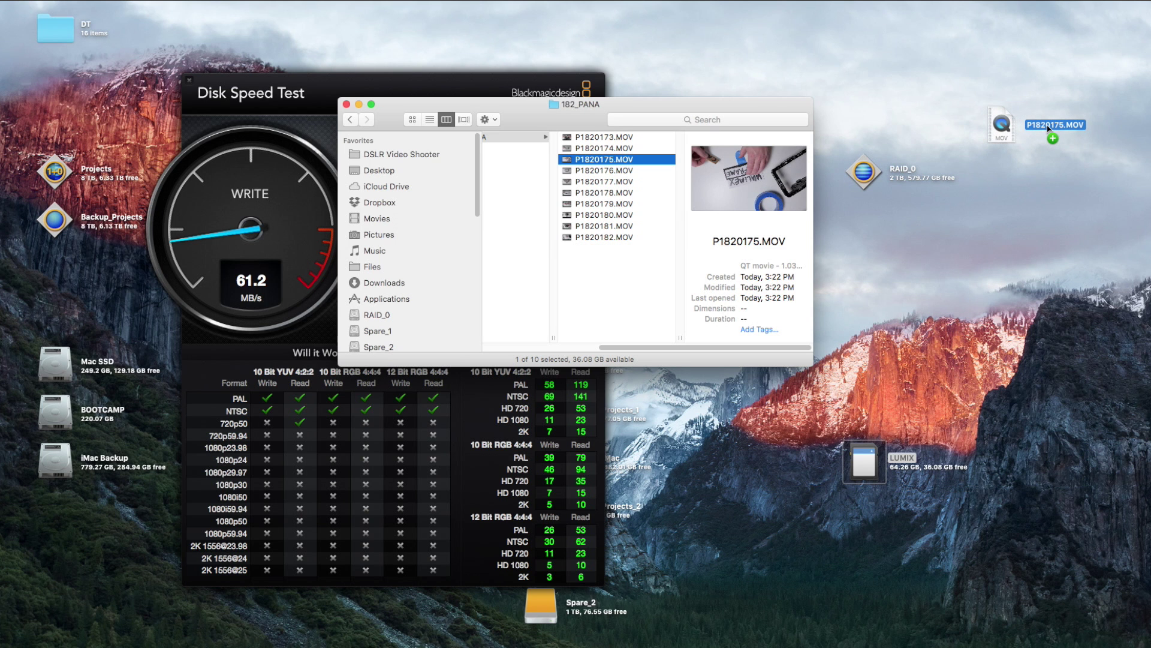
pyautogui.moveTo(1047, 128); pyautogui.dragTo(1046, 128)
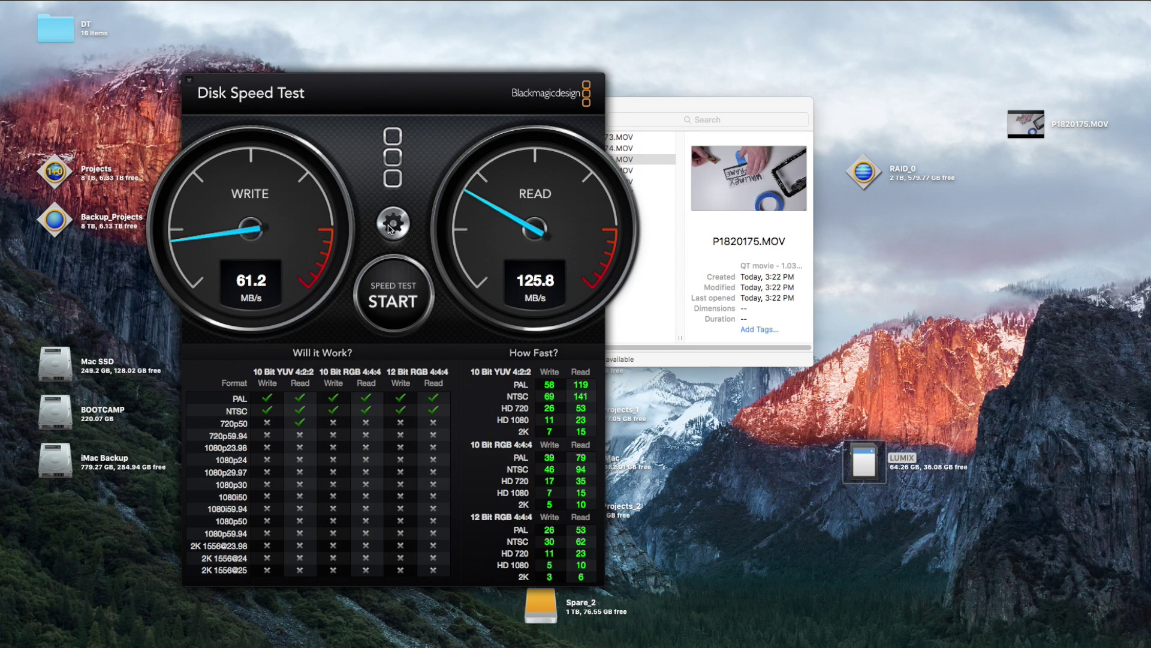
# - Select the LUMIX card as the Disk Speed Test target drive
pyautogui.click(391, 226)
pyautogui.click(382, 257)
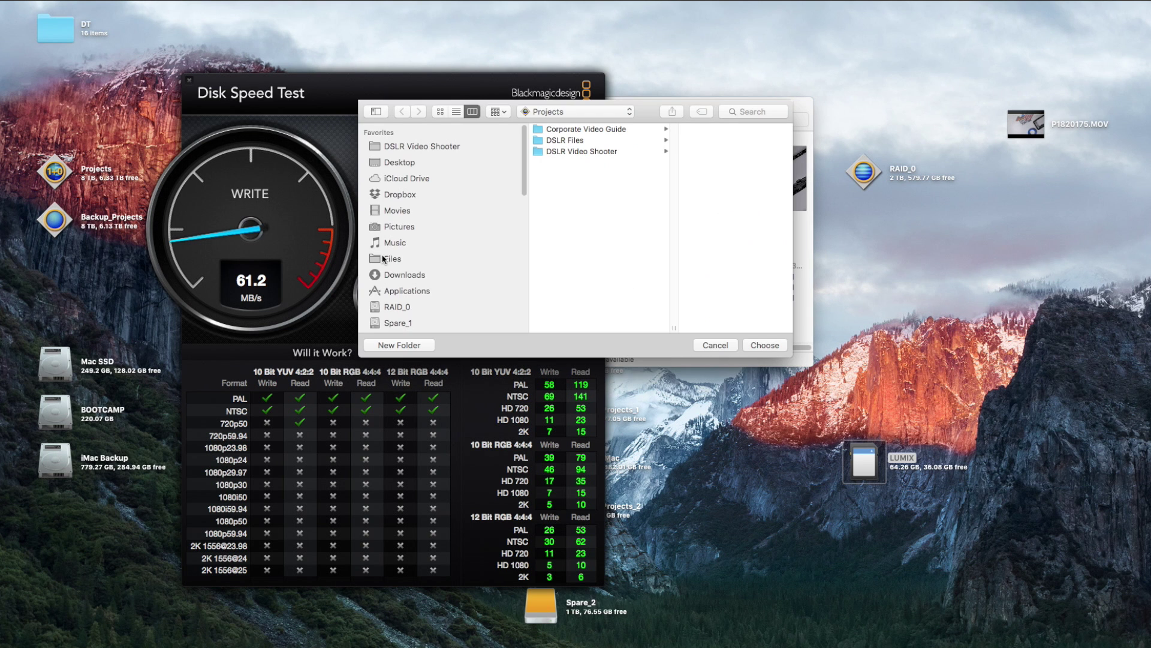
pyautogui.scroll(-5, 487, 287)
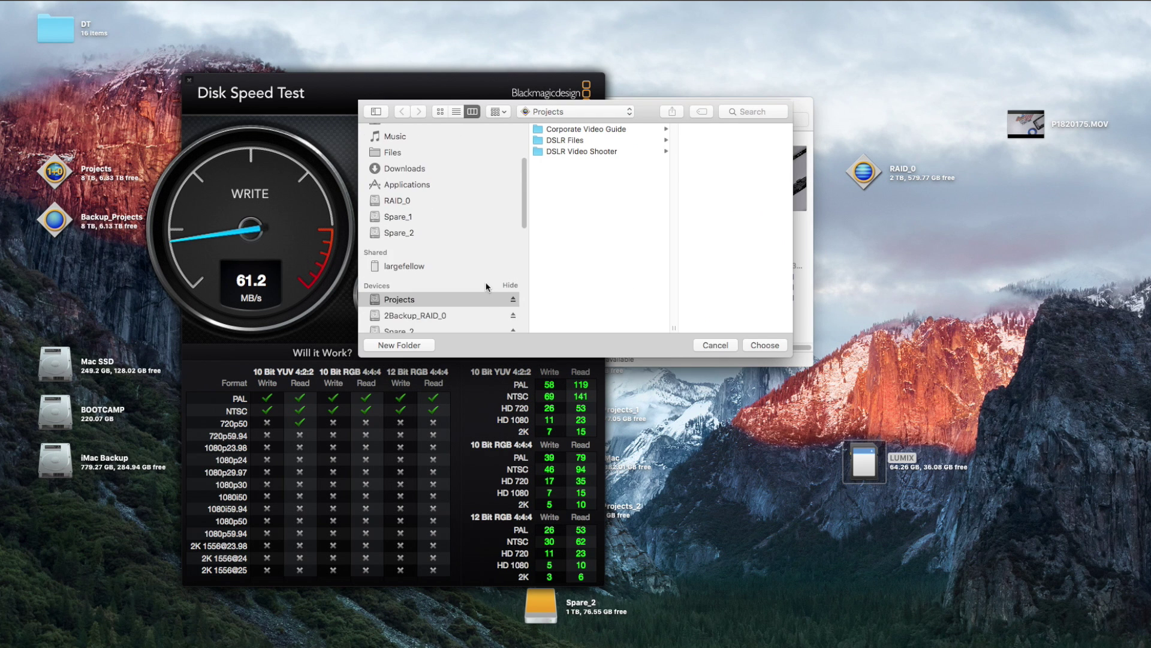
pyautogui.scroll(-10, 487, 286)
pyautogui.click(420, 307)
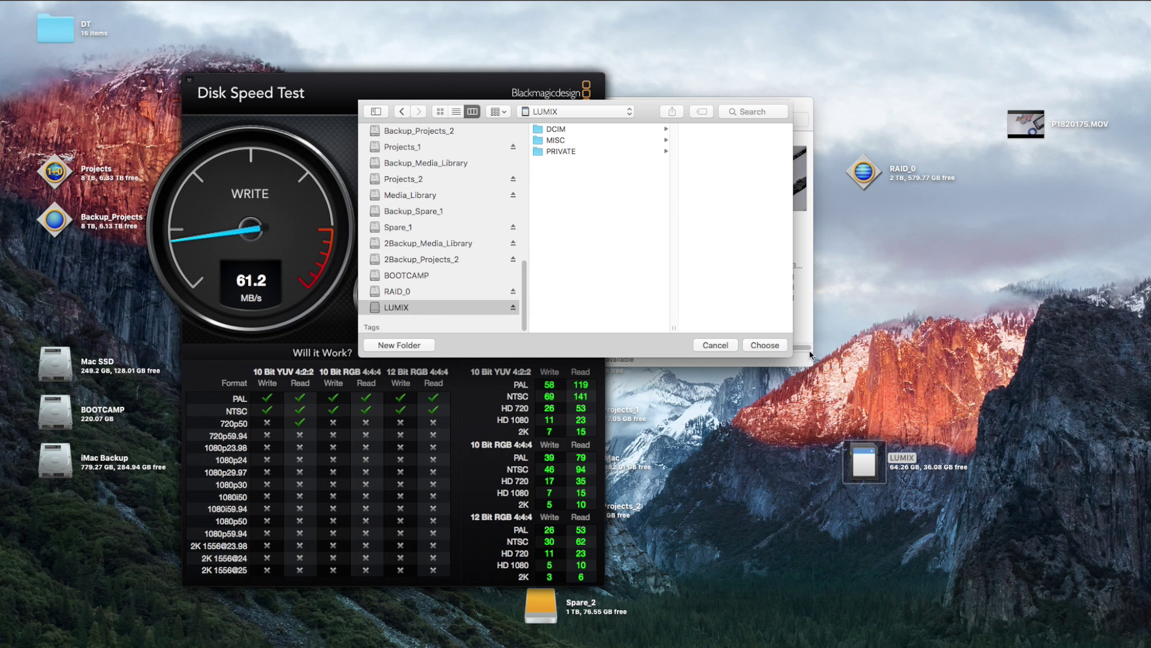
pyautogui.click(766, 345)
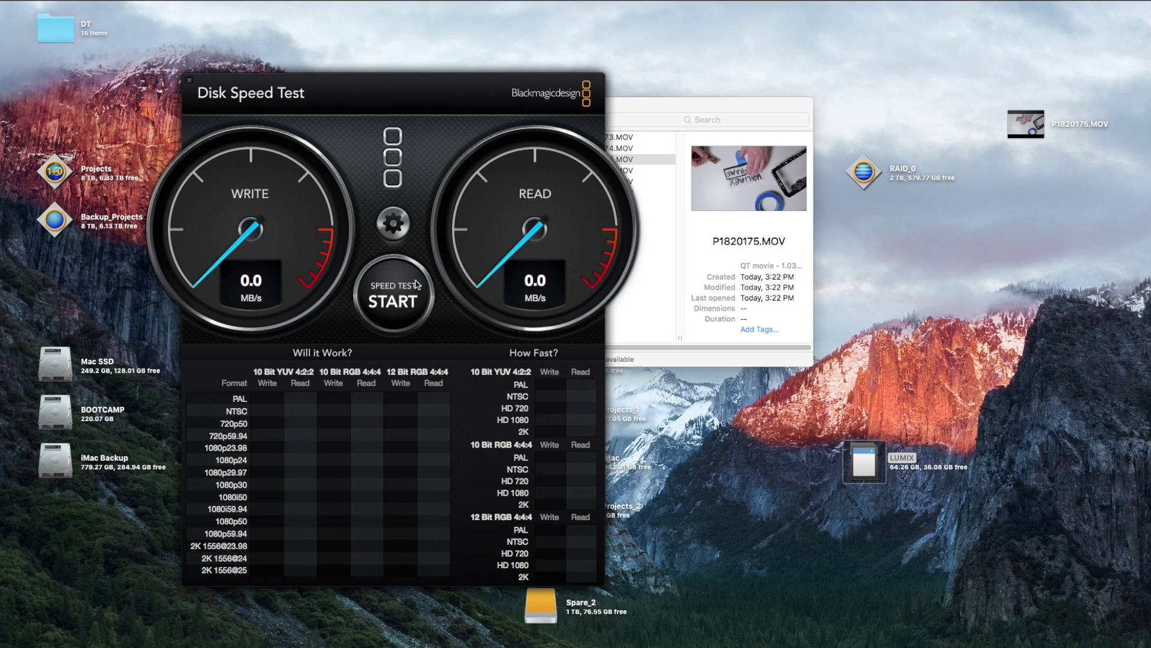
# - Run the LUMIX benchmark, which reaches 13.7 MB/s write and 20.4 MB/s read
pyautogui.click(399, 226)
pyautogui.click(400, 225)
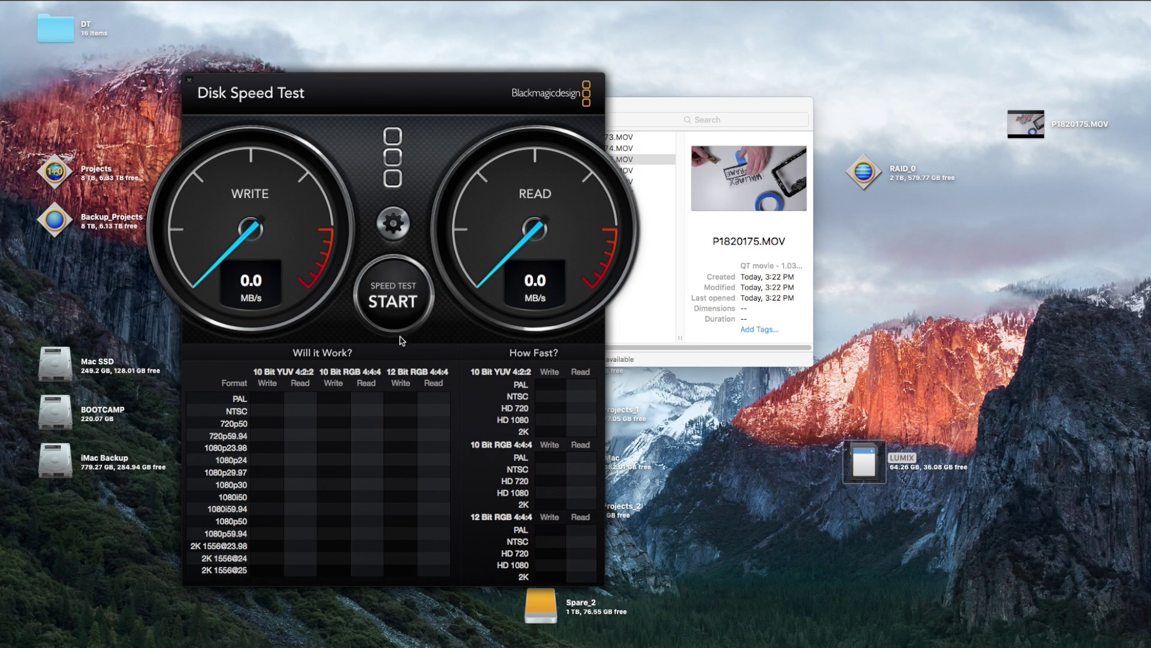
pyautogui.click(395, 303)
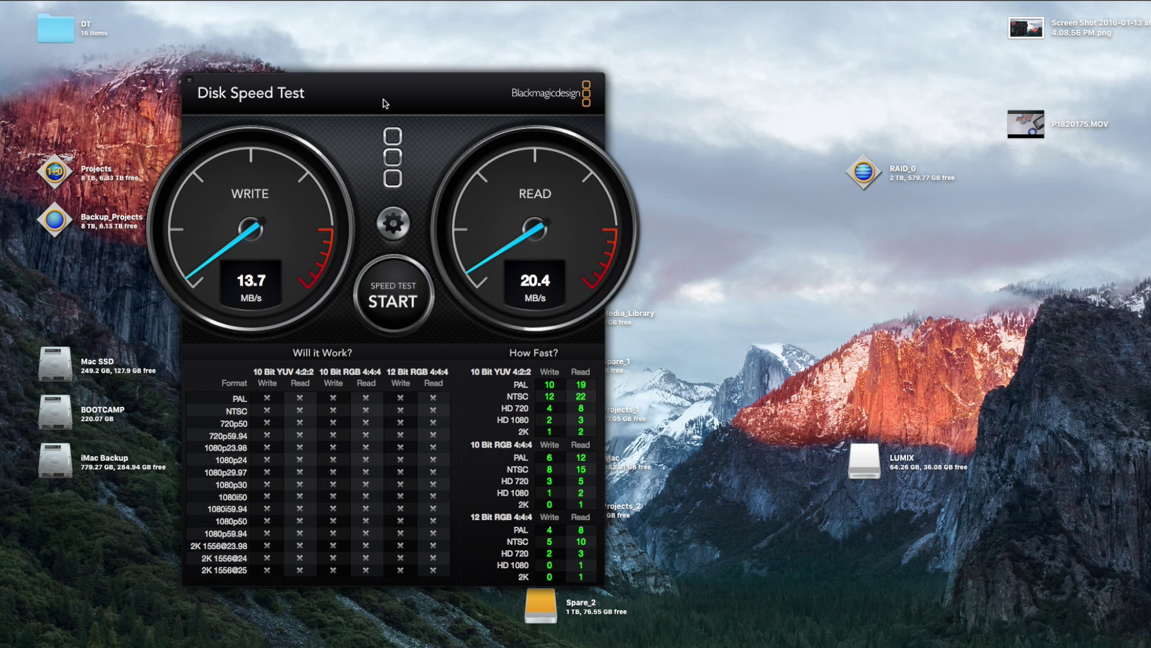
pyautogui.moveTo(385, 103); pyautogui.dragTo(431, 82)
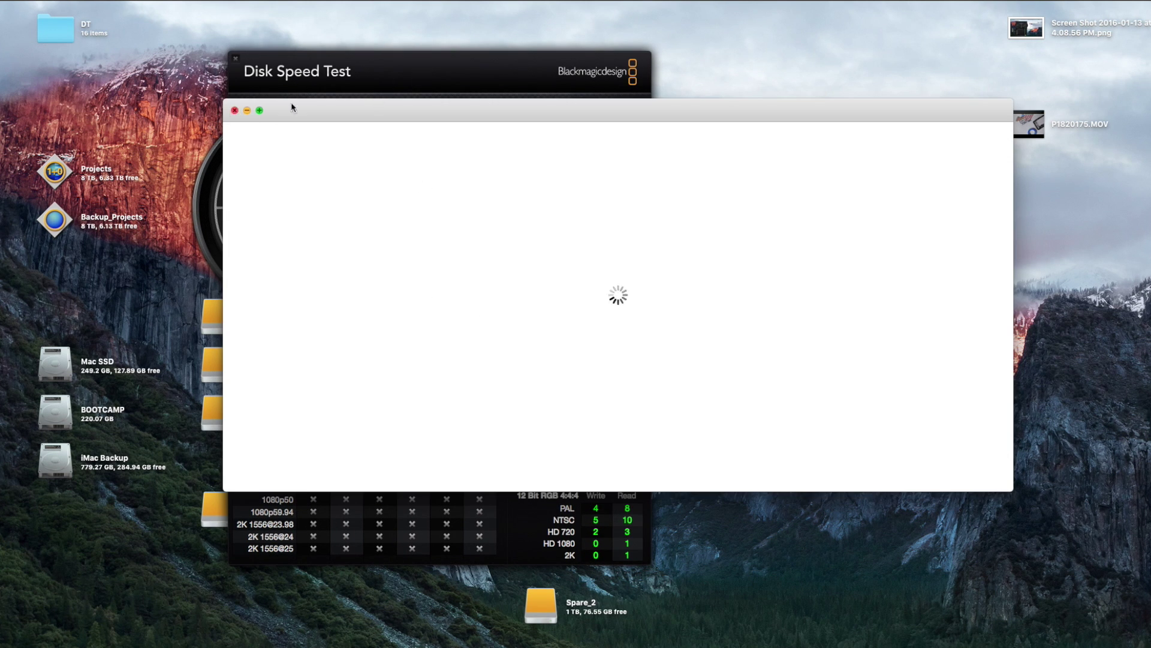
# - Reselect LUMIX as target and rerun the test, reaching 54.6 MB/s write and 86.0 MB/s read
pyautogui.click(235, 111)
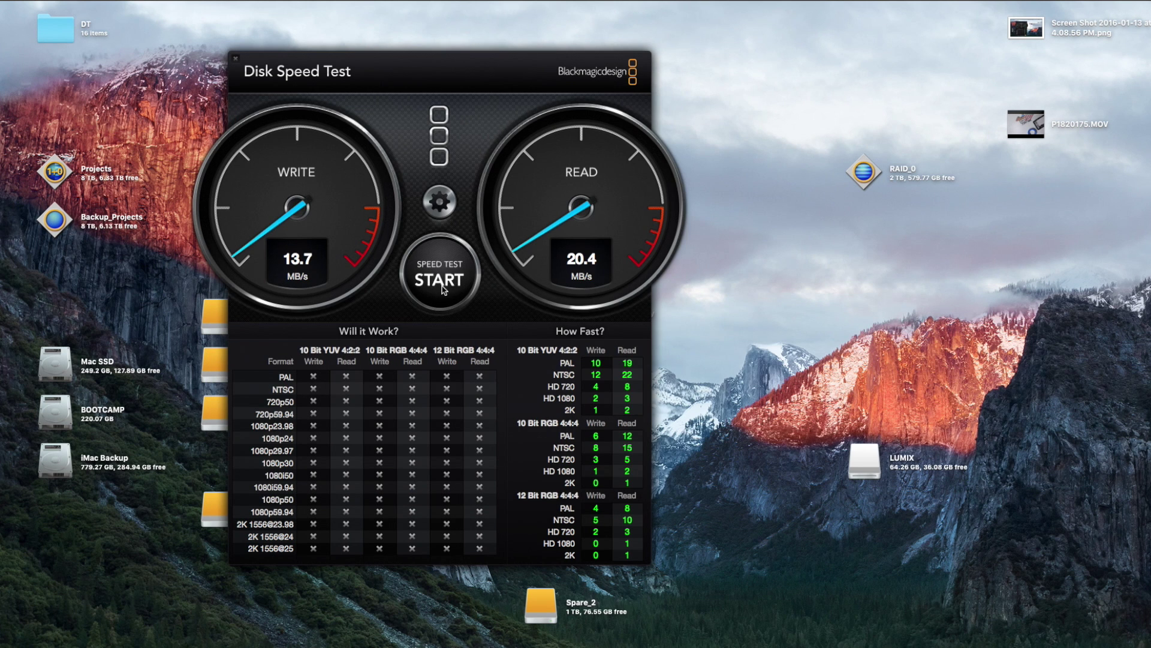
pyautogui.click(442, 224)
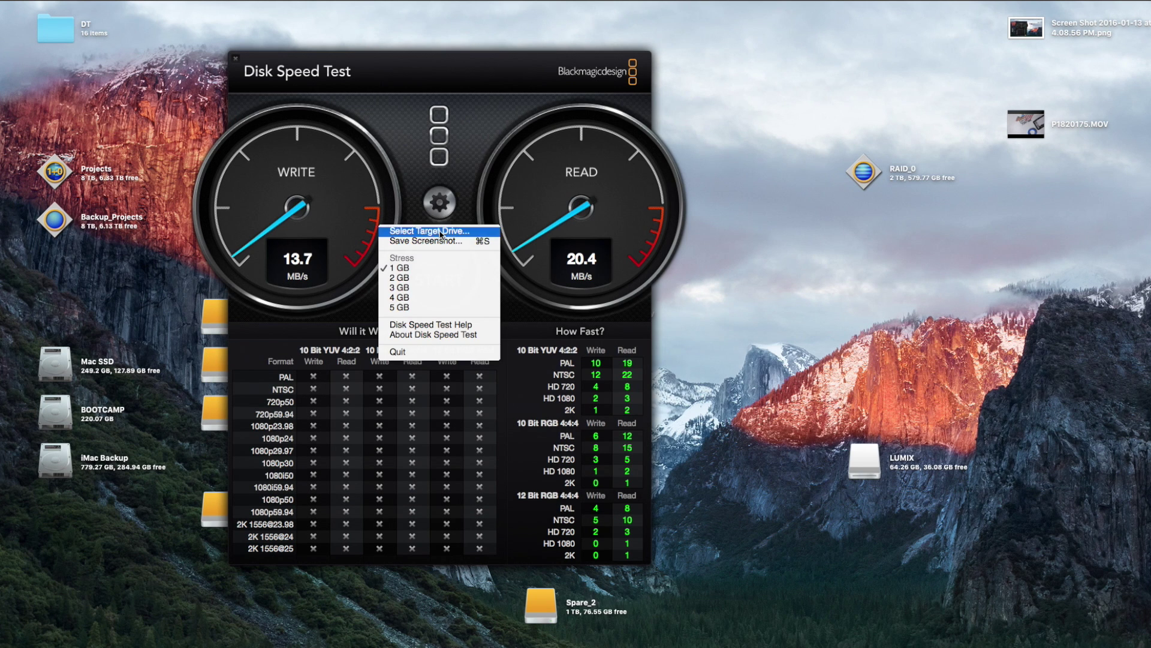
pyautogui.click(442, 227)
pyautogui.scroll(-5, 408, 240)
pyautogui.click(395, 303)
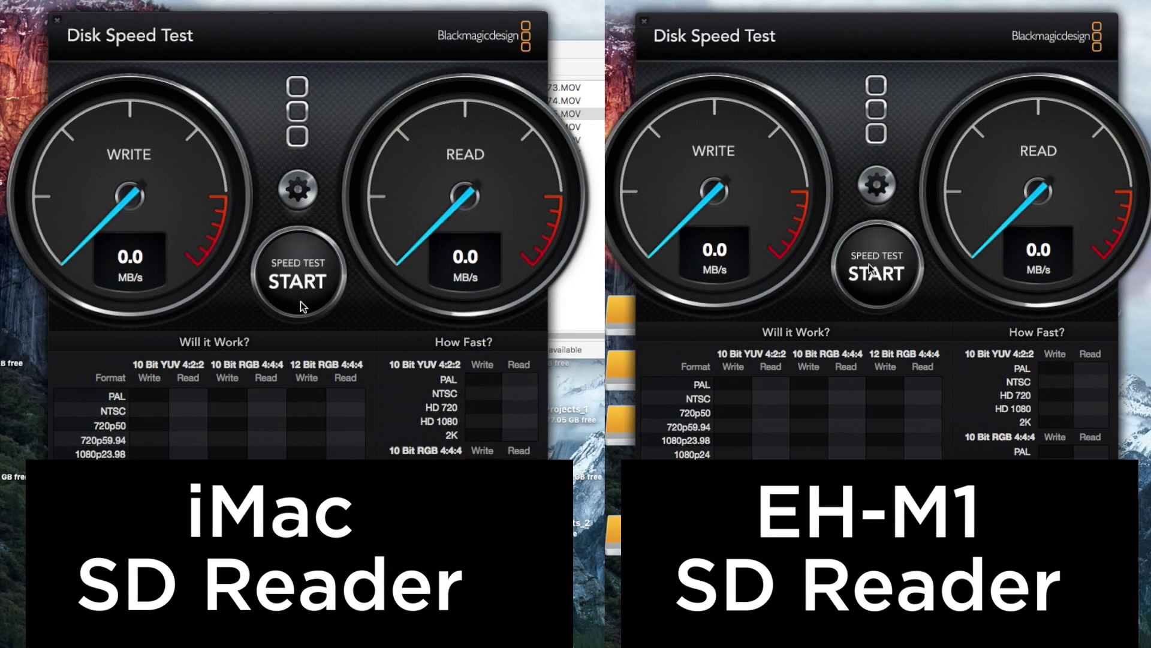
pyautogui.click(299, 280)
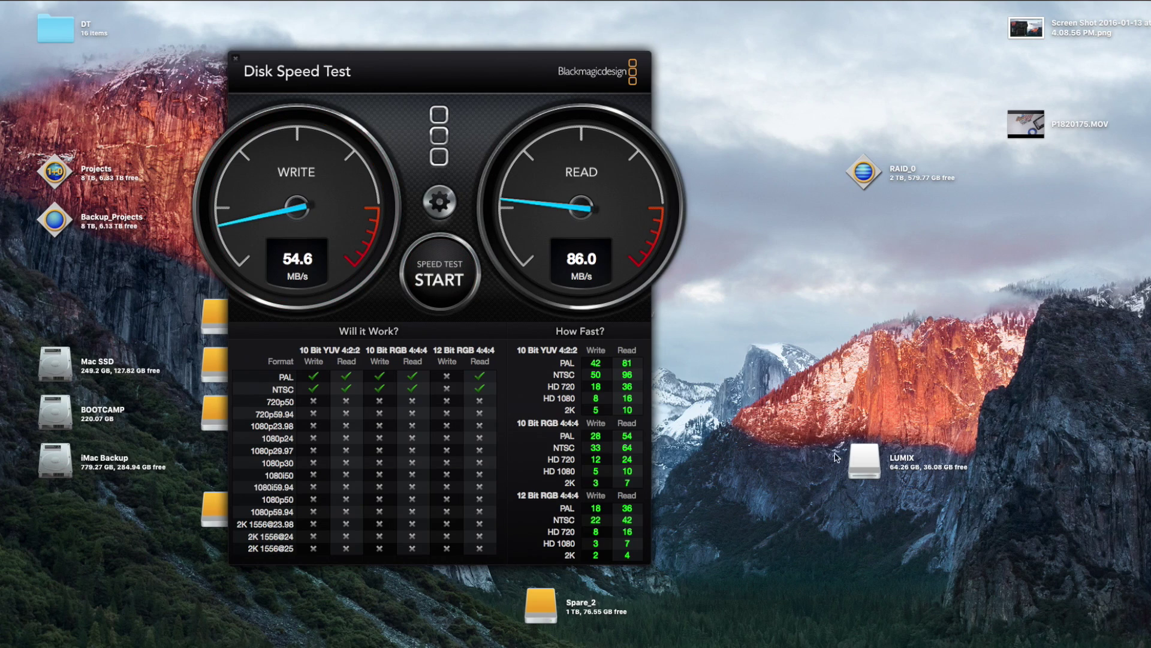
pyautogui.doubleClick(863, 461)
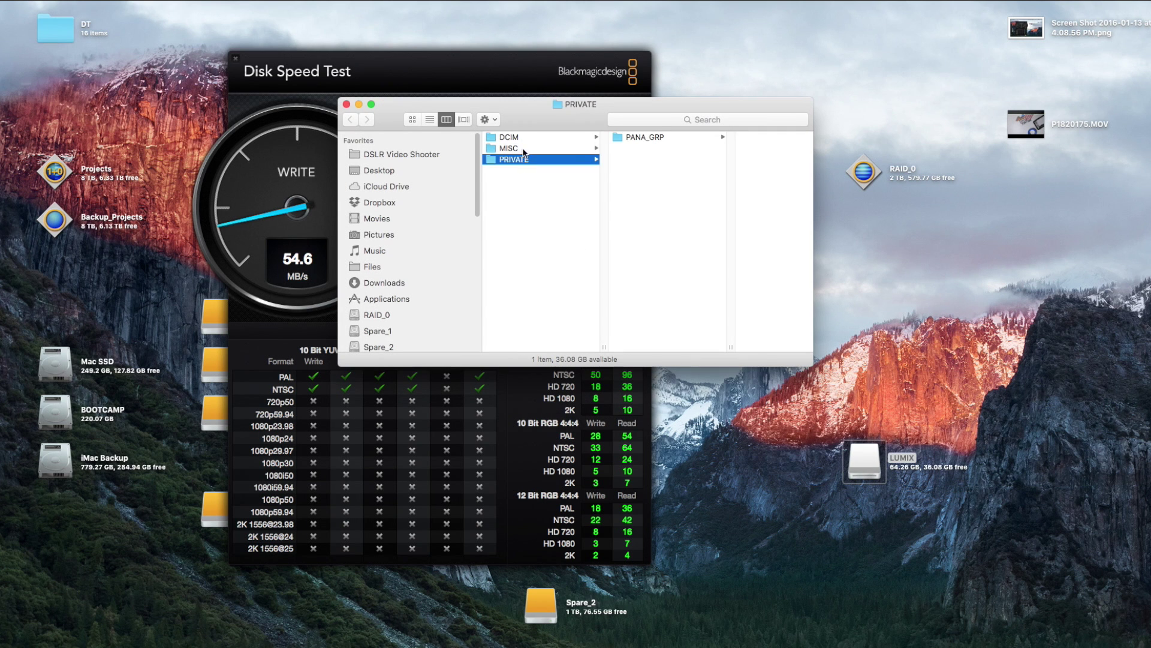
# - Go to DCIM > 182_PANA on LUMIX and drag P1820175.MOV onto the desktop
pyautogui.click(508, 137)
pyautogui.click(668, 137)
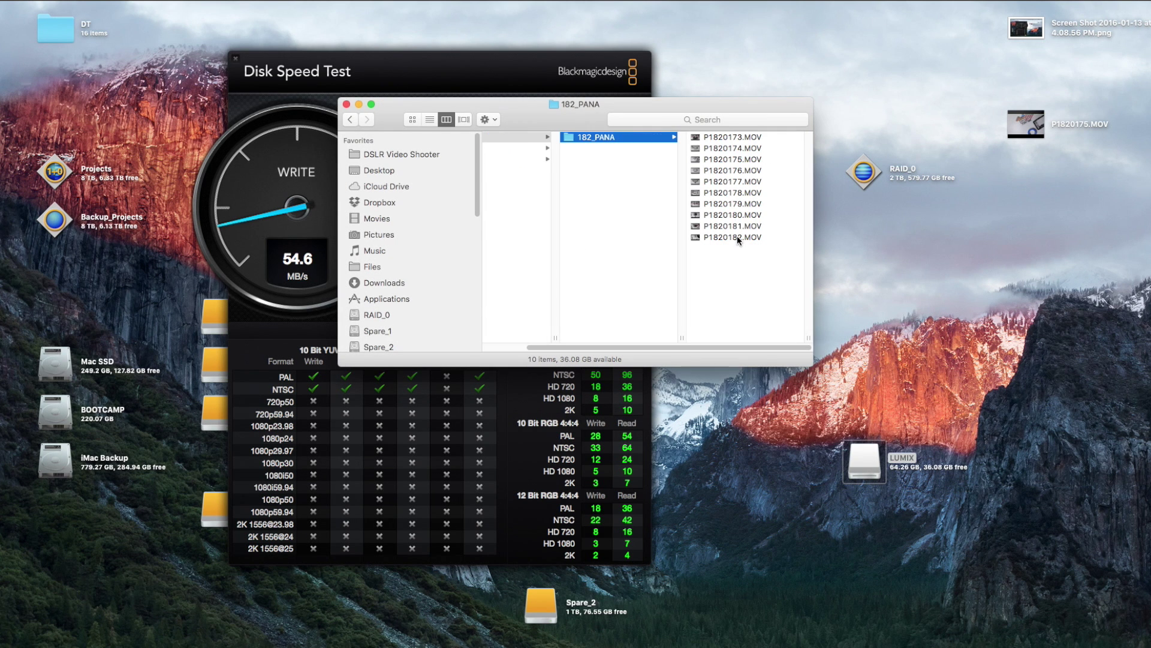
pyautogui.click(723, 170)
pyautogui.click(632, 160)
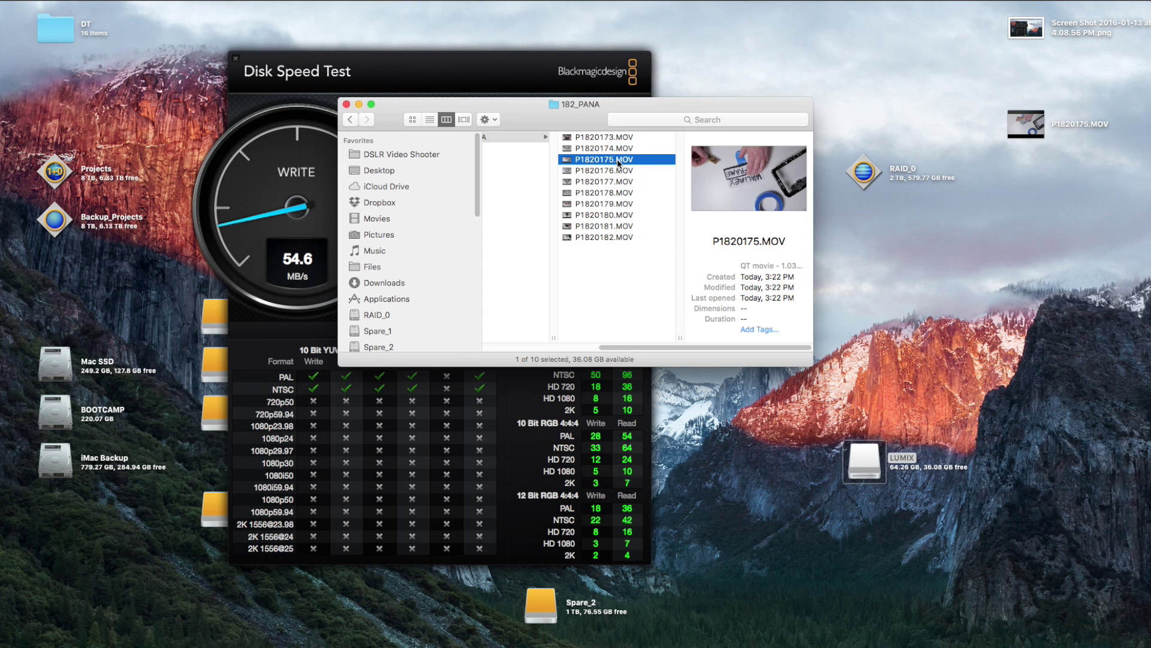
pyautogui.moveTo(618, 161); pyautogui.dragTo(1046, 184)
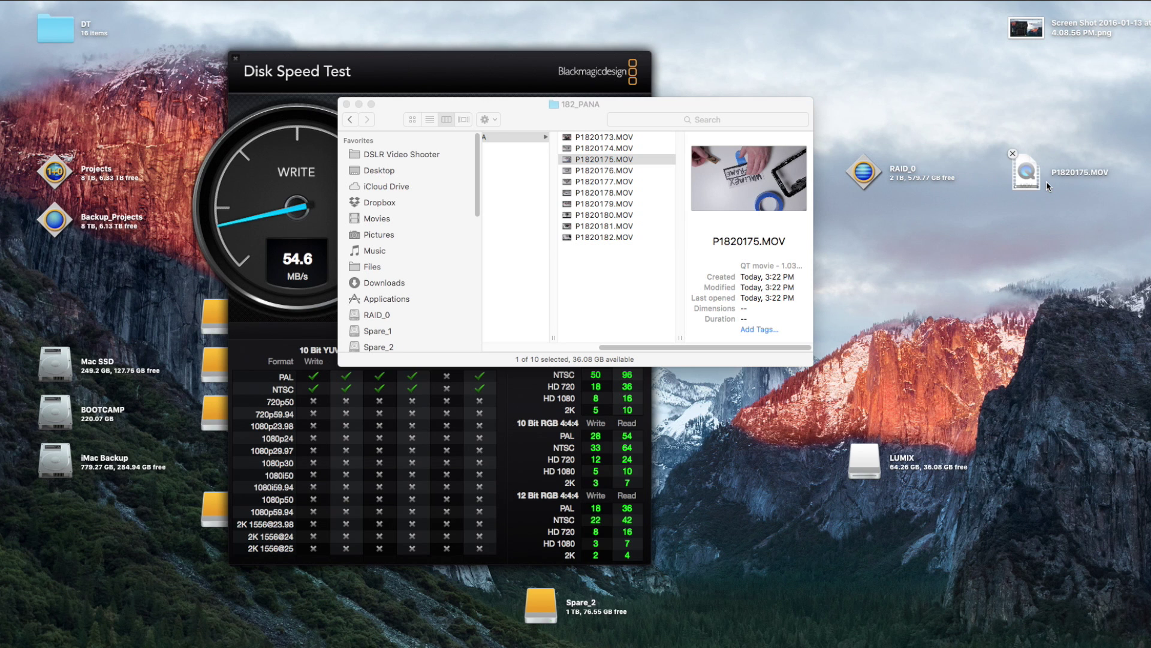